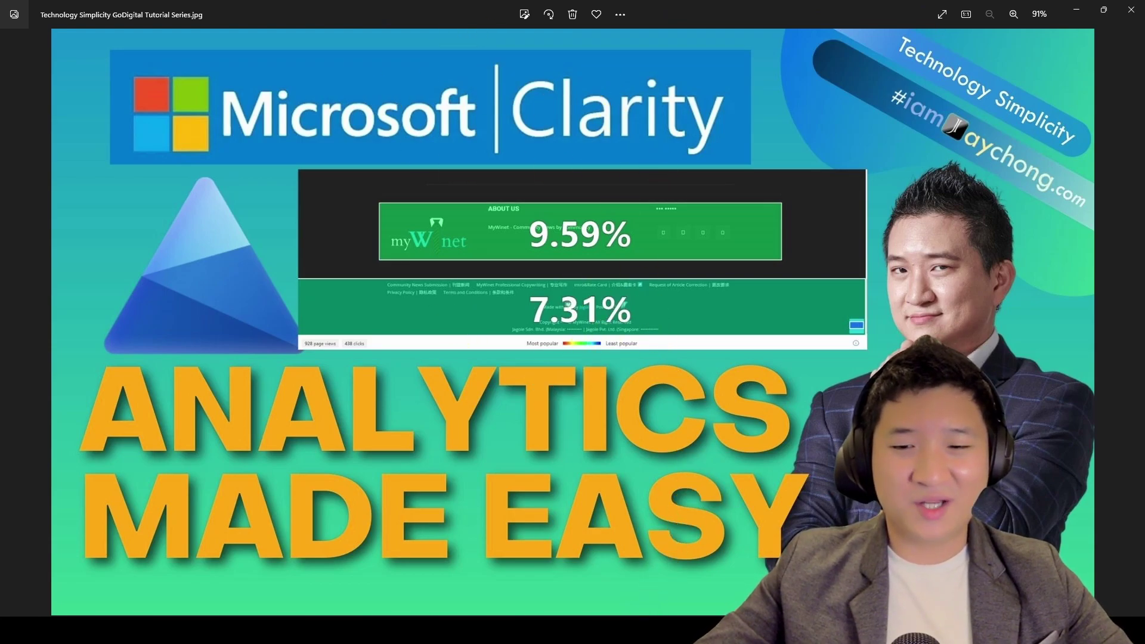
- Switch to Chrome and read the Microsoft Clarity plugin's title and opening description paragraph on WordPress.org
click(603, 600)
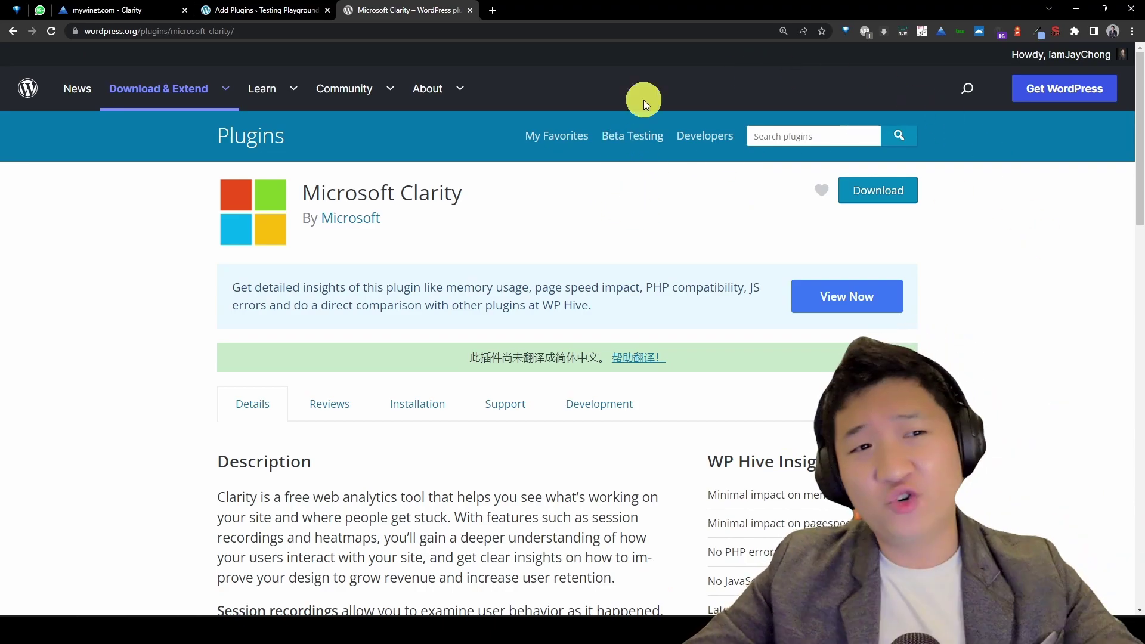
drag(473, 190, 300, 195)
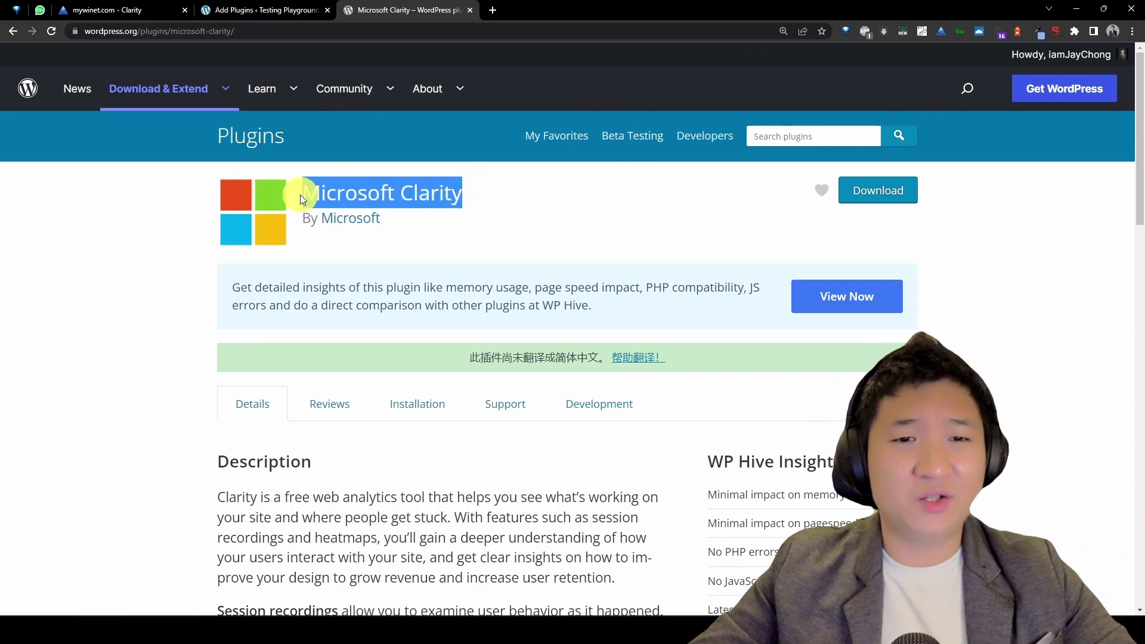
click(635, 212)
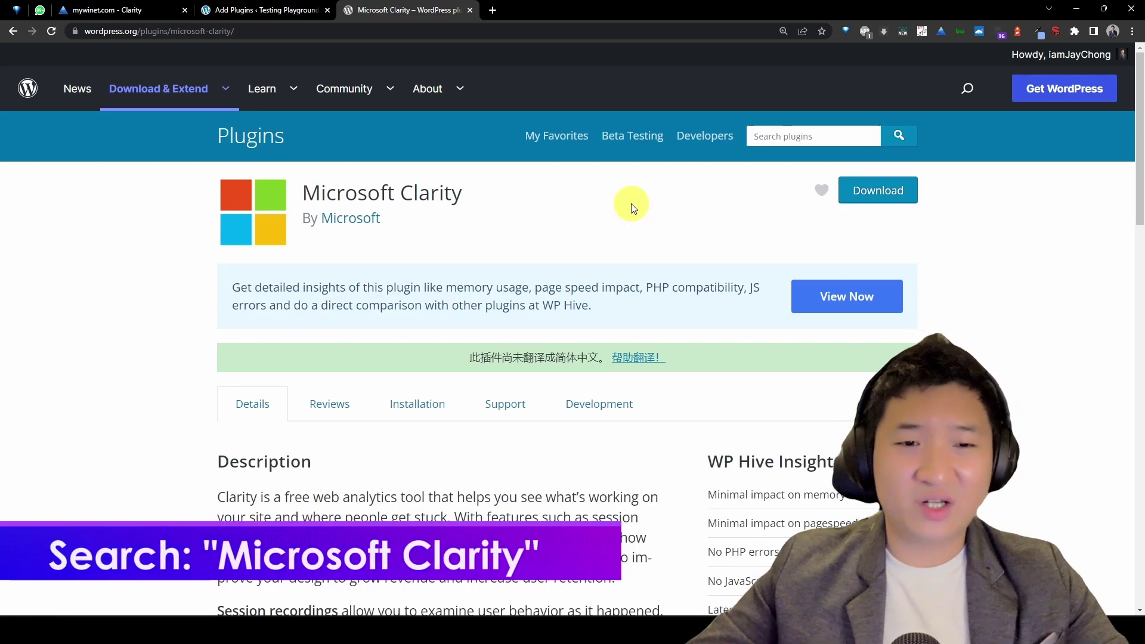
key(ctrl+plus)
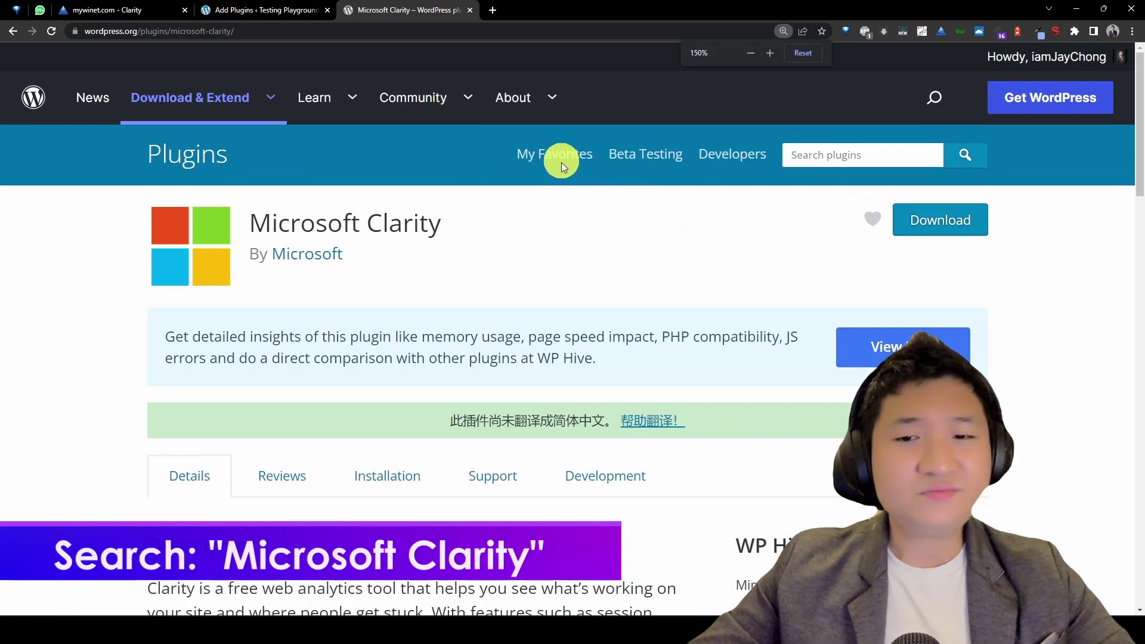
scroll(644, 251, down, 5)
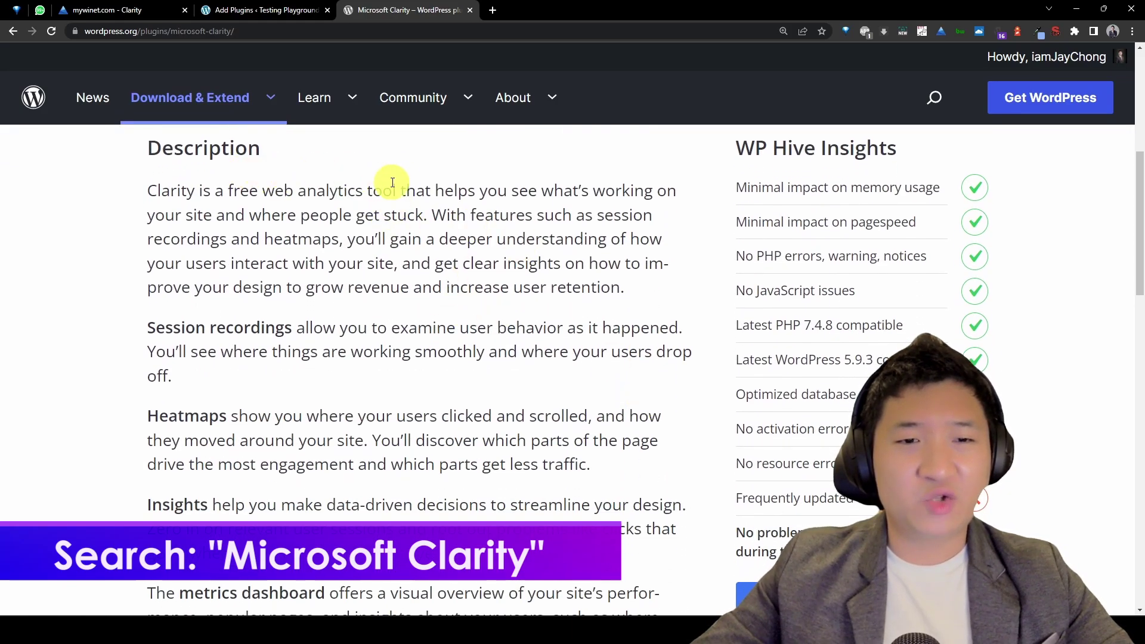
drag(202, 191, 639, 189)
drag(133, 220, 424, 216)
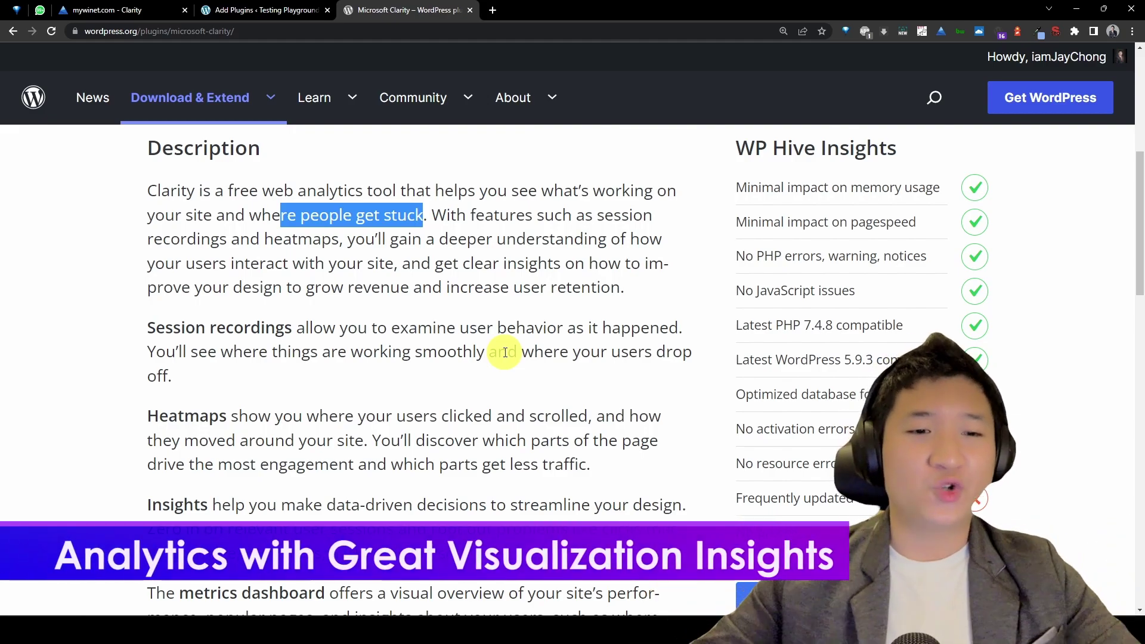
click(551, 253)
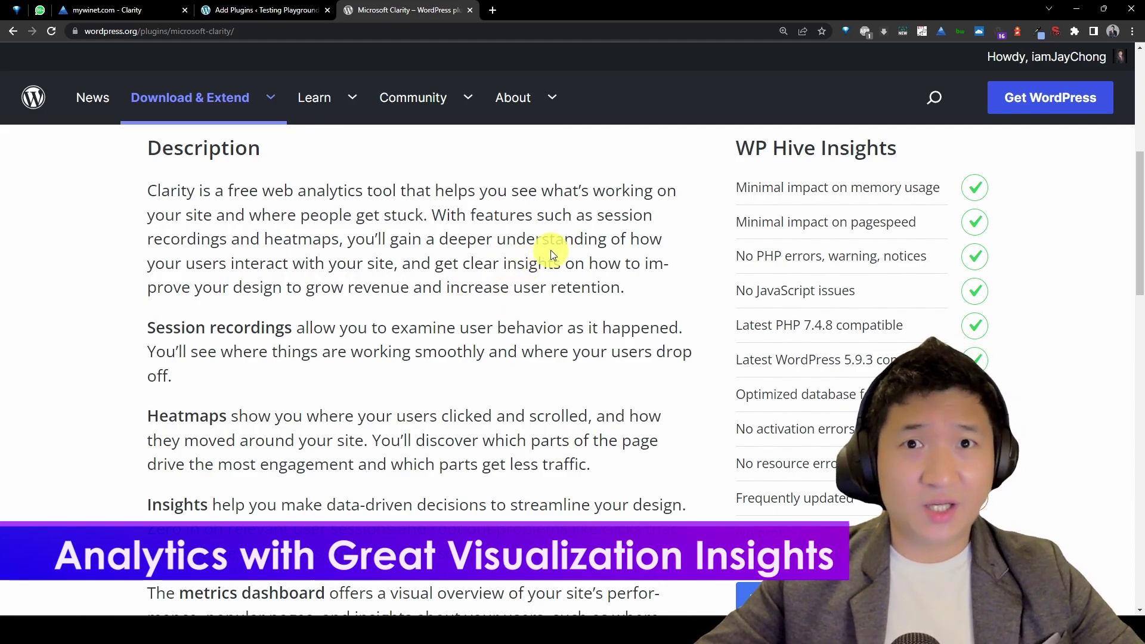
scroll(551, 252, down, 2)
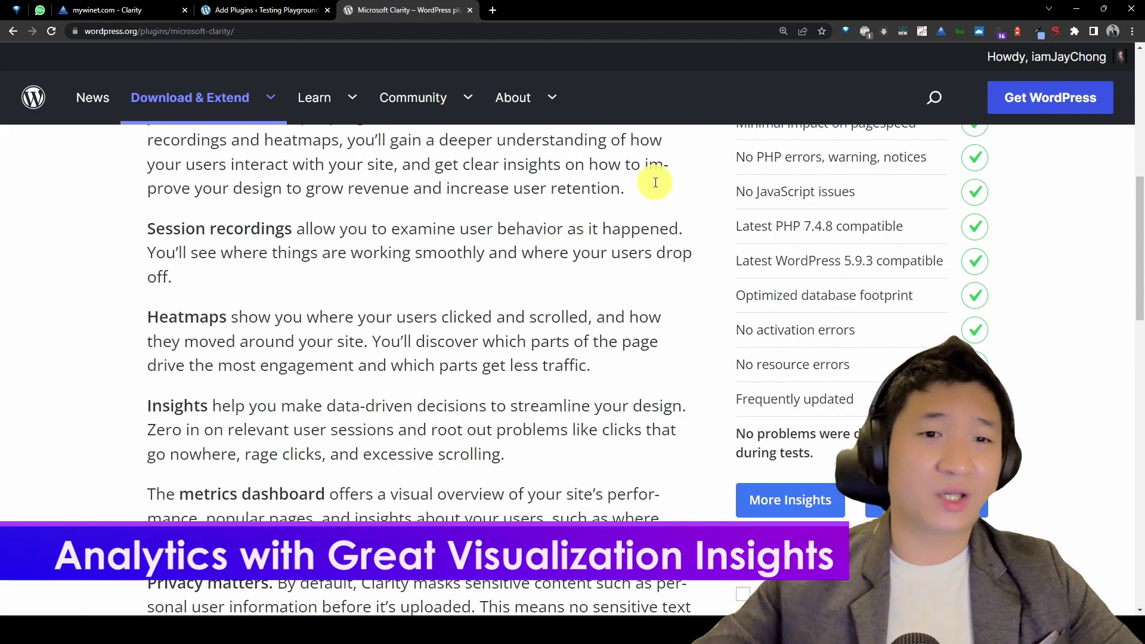
drag(484, 165, 573, 166)
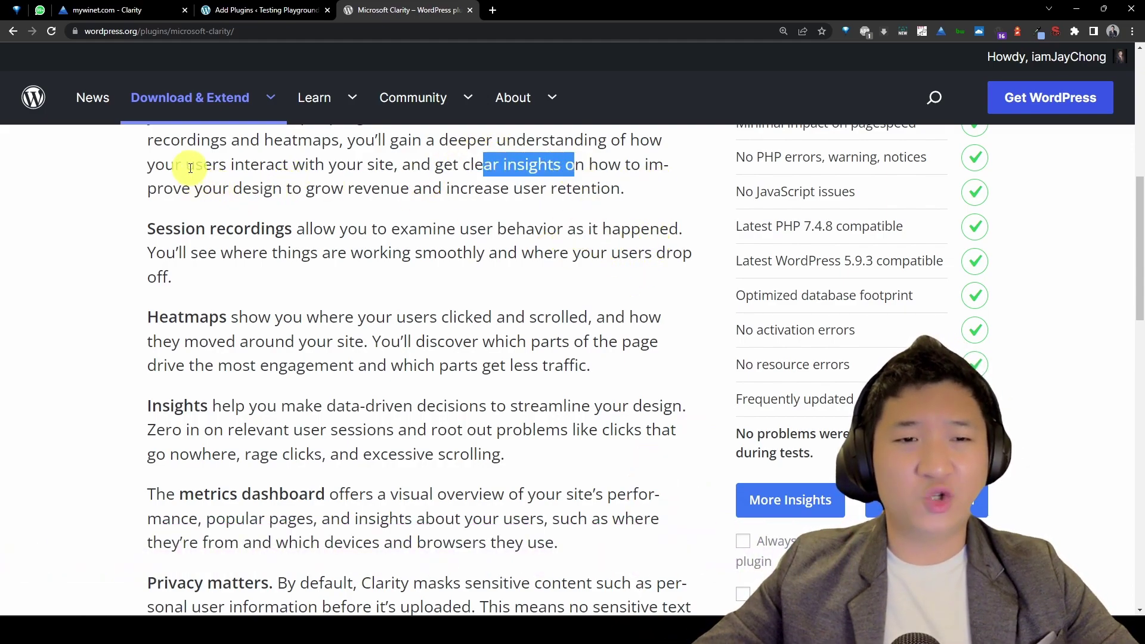
drag(190, 167, 366, 177)
key(ctrl+plus)
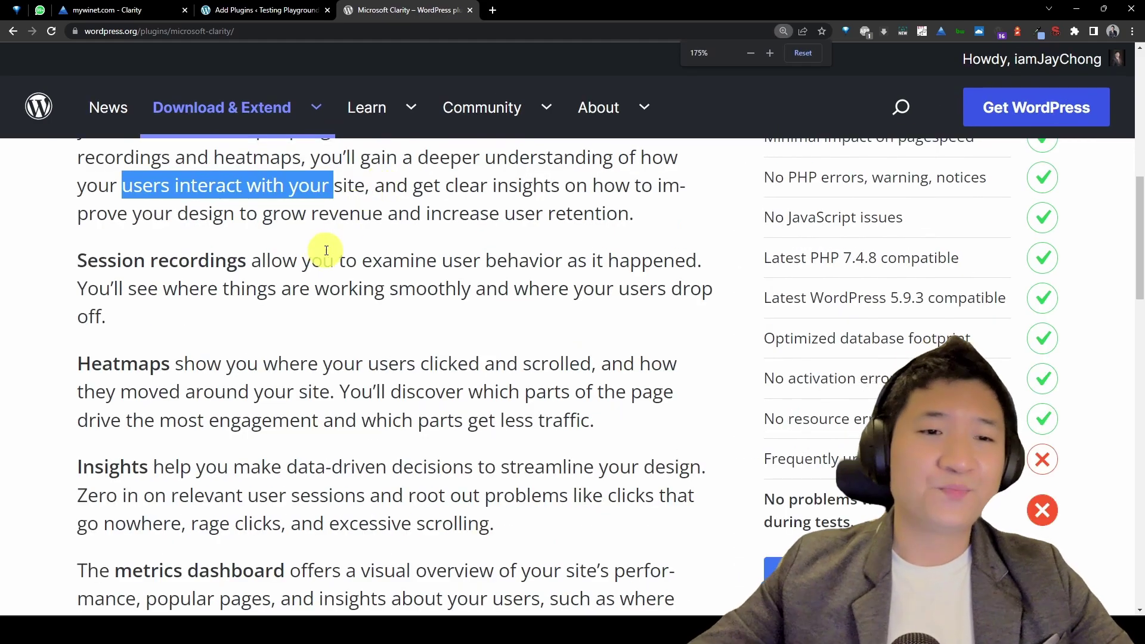
- Read the Session recordings paragraph in the Microsoft Clarity plugin description
scroll(363, 262, up, 10)
scroll(392, 307, down, 12)
scroll(393, 307, up, 3)
click(249, 340)
drag(89, 345, 298, 343)
scroll(479, 366, down, 2)
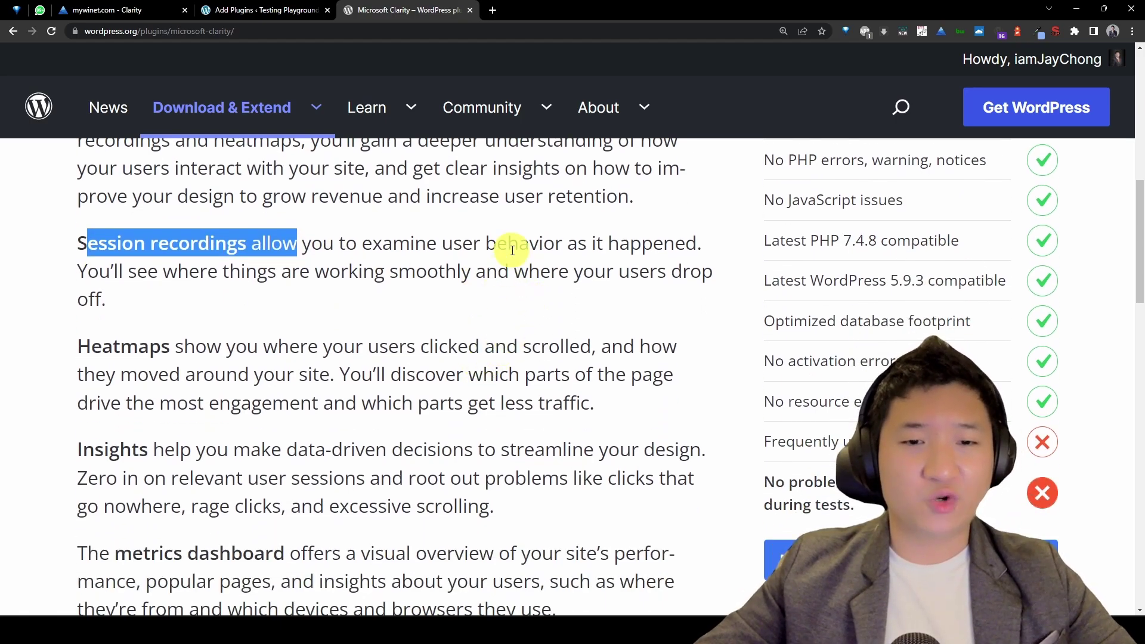
drag(463, 243, 630, 272)
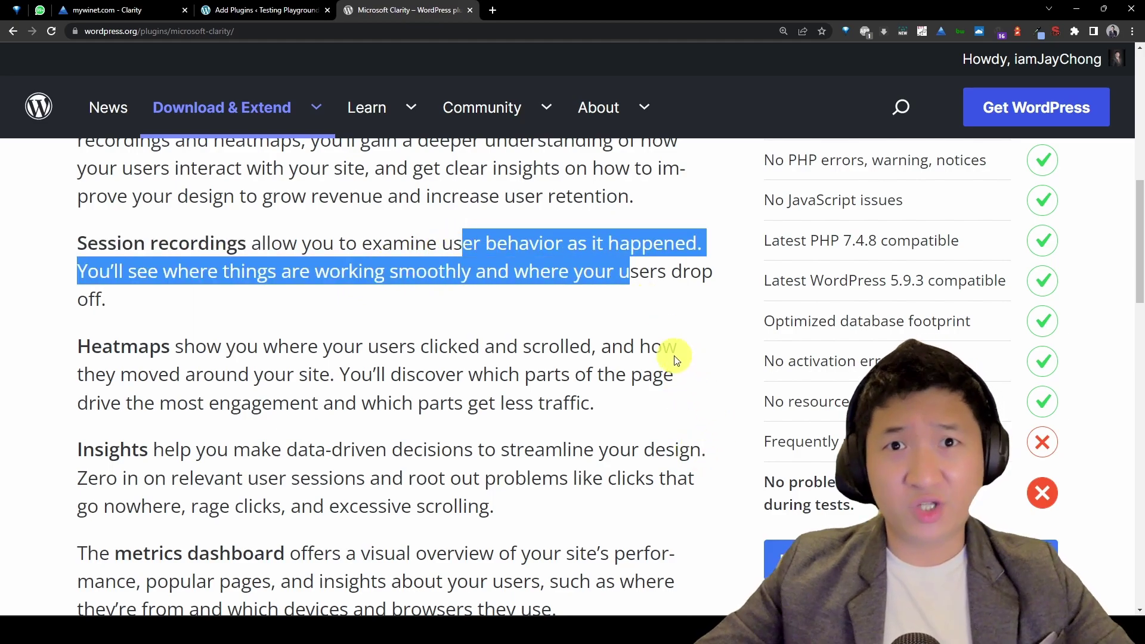
- Read the Heatmaps paragraph about where users clicked, scrolled and moved around the site
scroll(602, 340, down, 2)
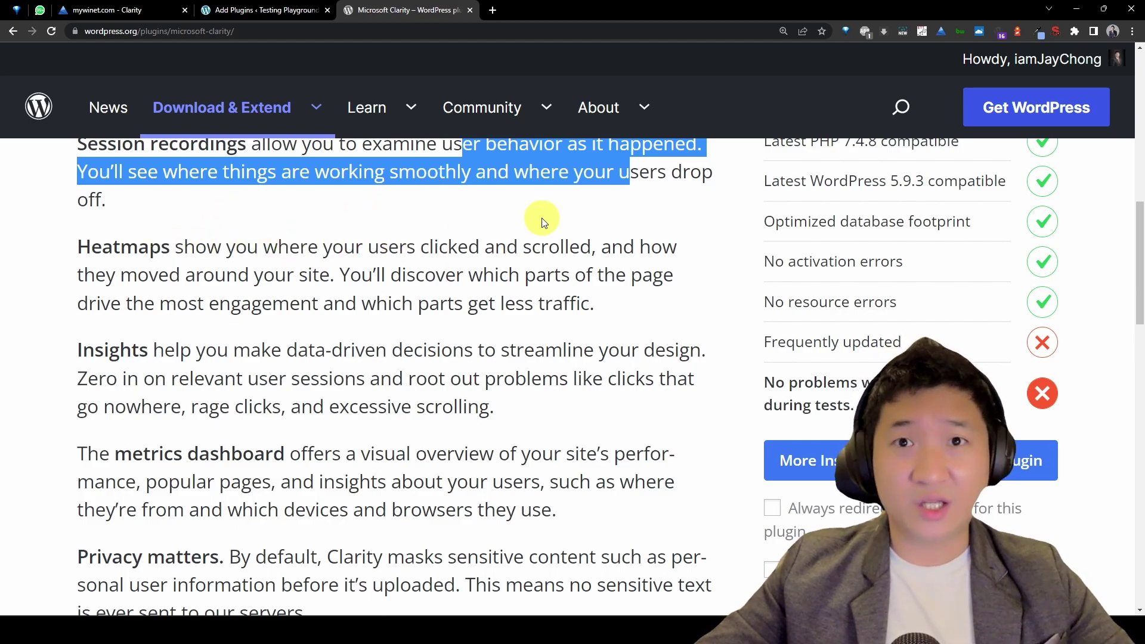
double_click(429, 248)
drag(531, 248, 614, 254)
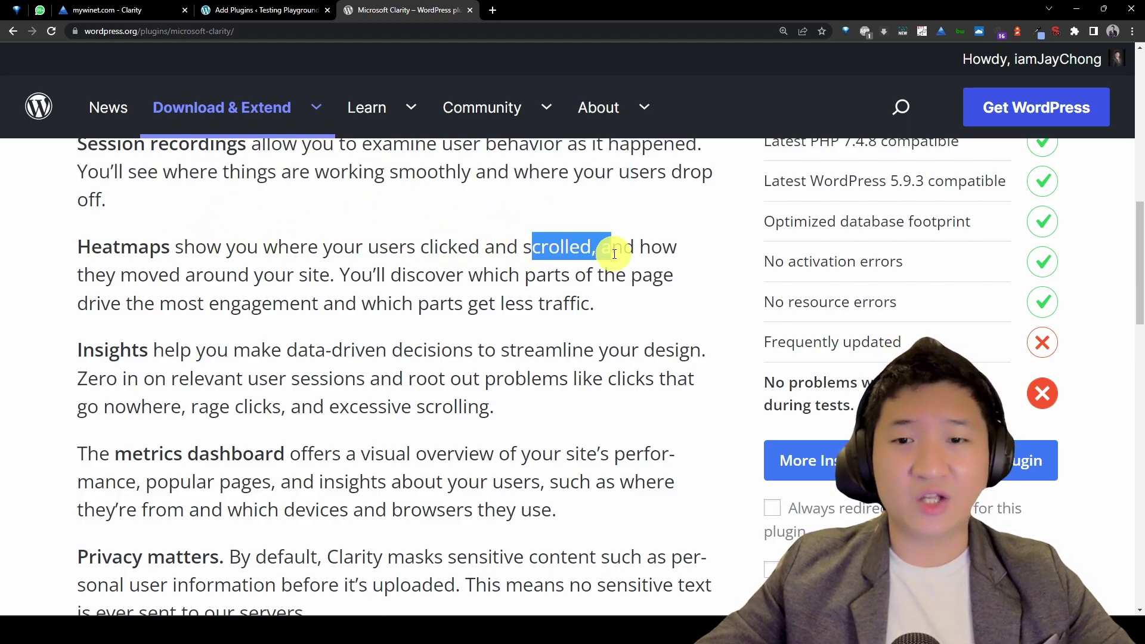
drag(136, 275, 290, 272)
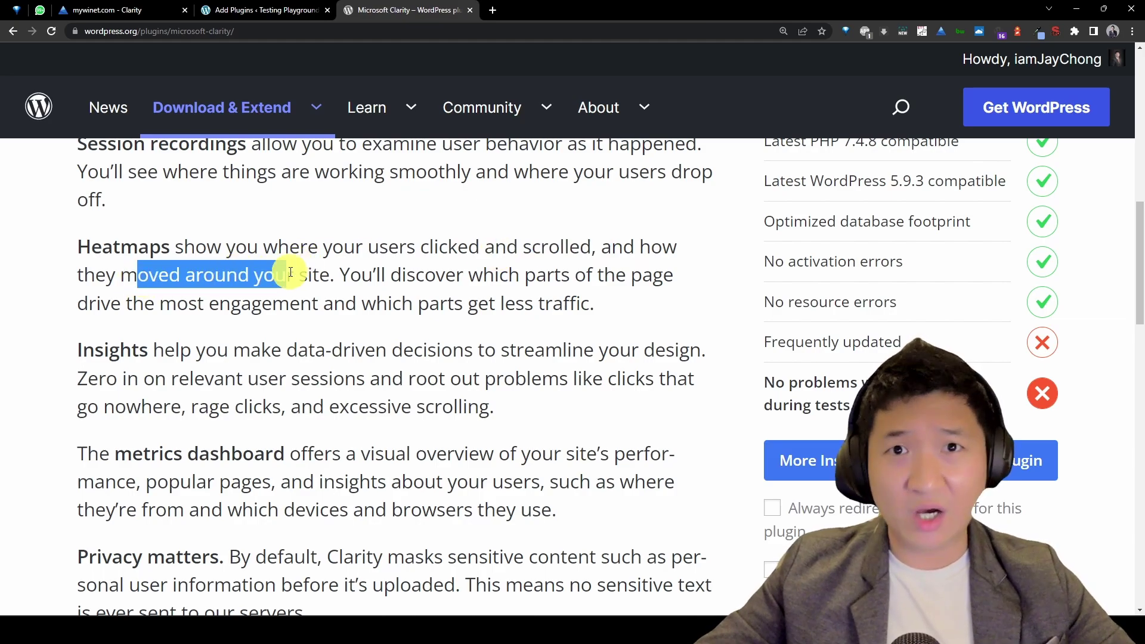
drag(362, 246, 603, 293)
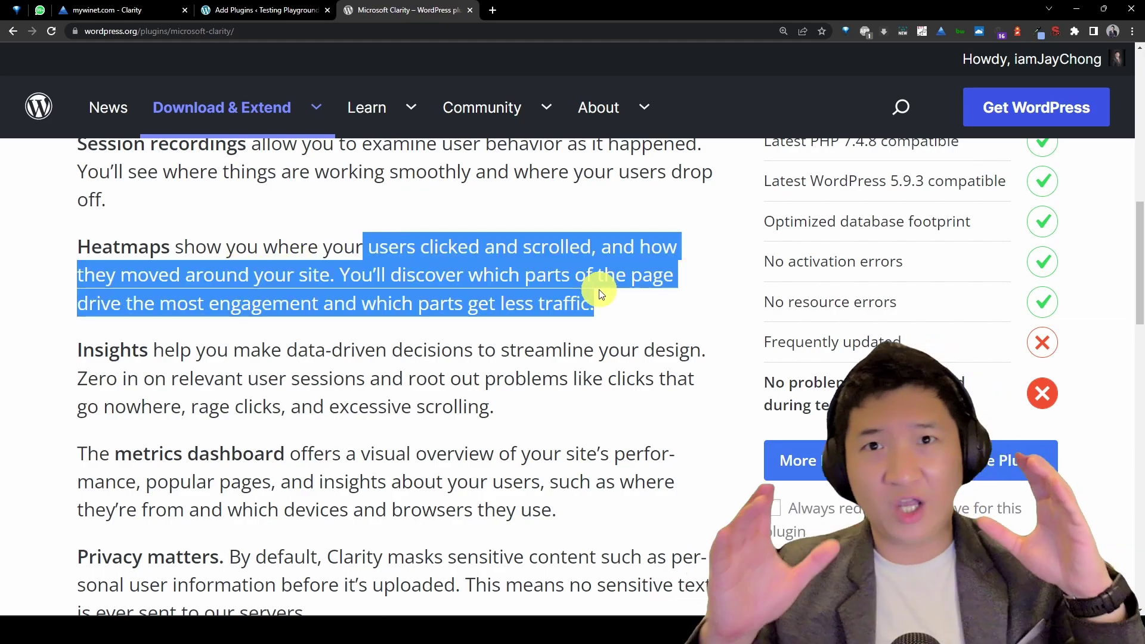
click(595, 278)
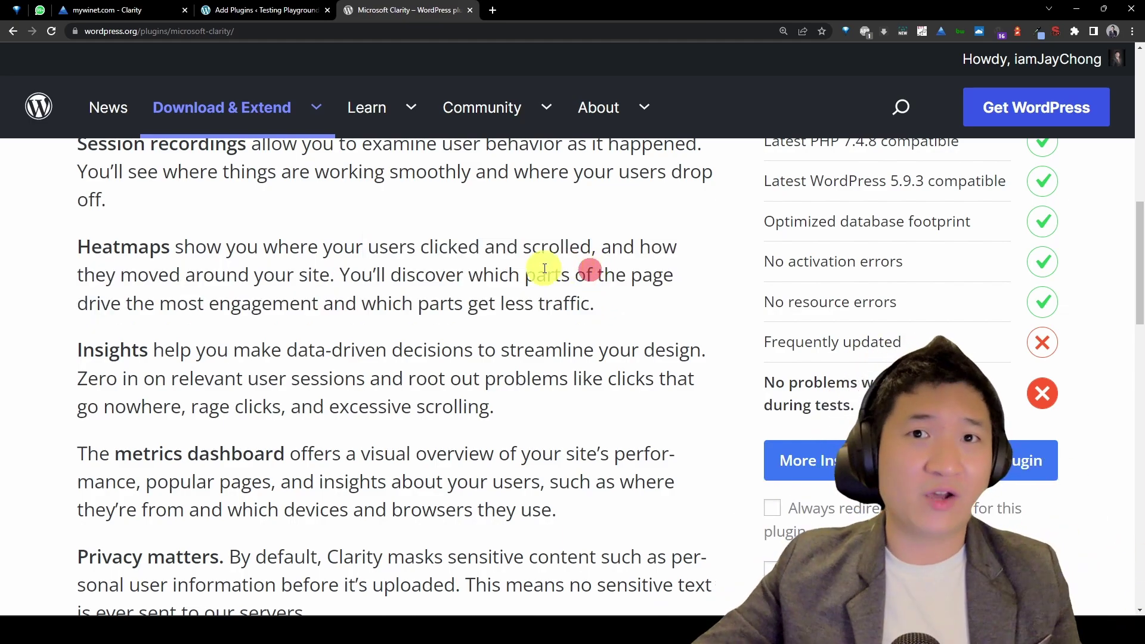
- Read the Insights and metrics dashboard paragraphs, skim the rest of the plugin description, and return to its beginning
scroll(466, 266, down, 2)
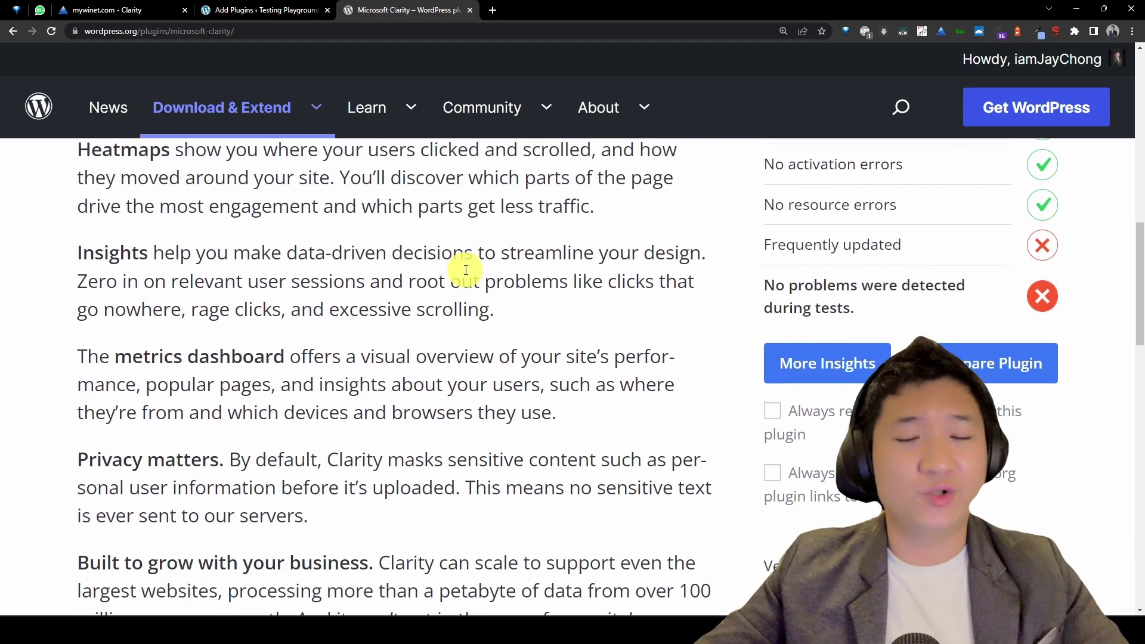
drag(83, 251, 528, 306)
click(295, 360)
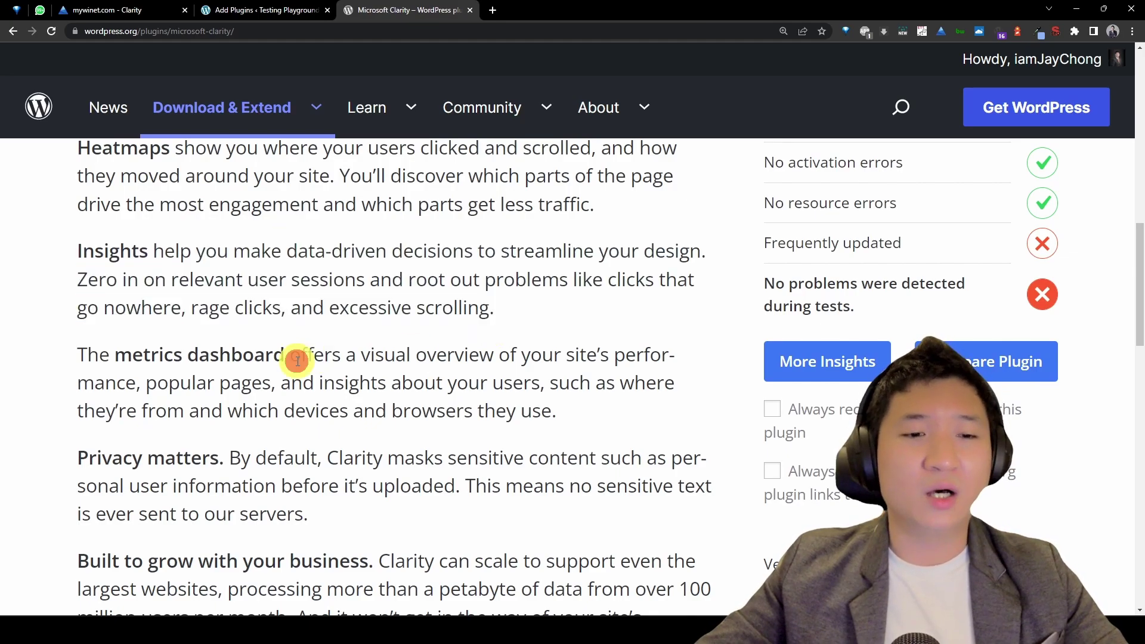
scroll(325, 334, down, 2)
drag(157, 251, 617, 322)
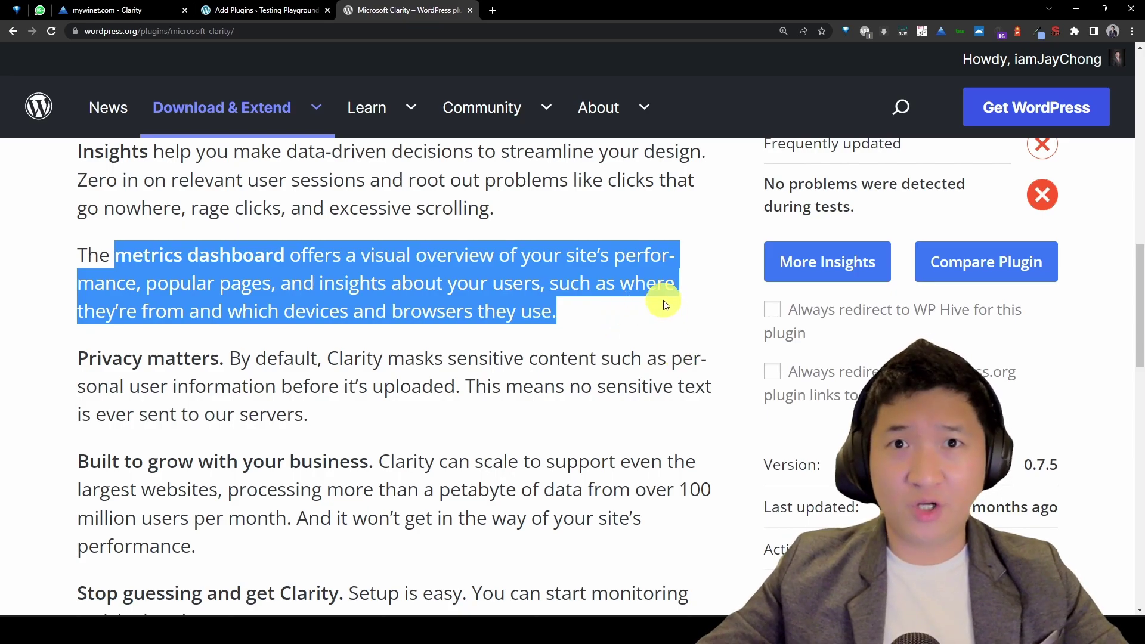
click(467, 266)
drag(218, 254, 552, 305)
click(600, 309)
scroll(601, 311, down, 6)
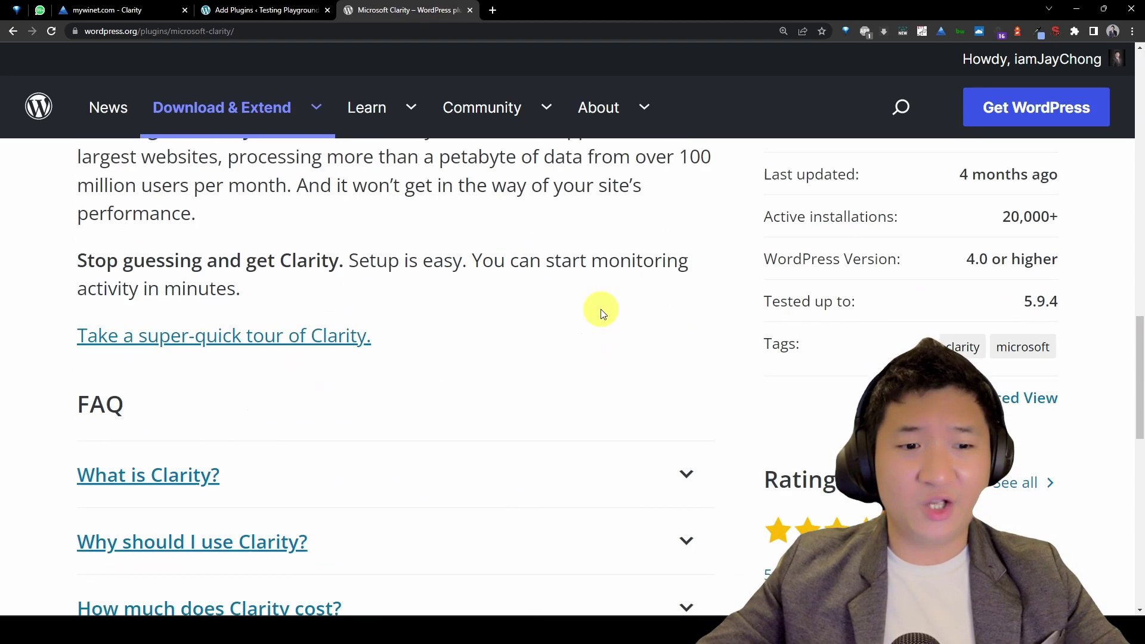
scroll(601, 310, up, 10)
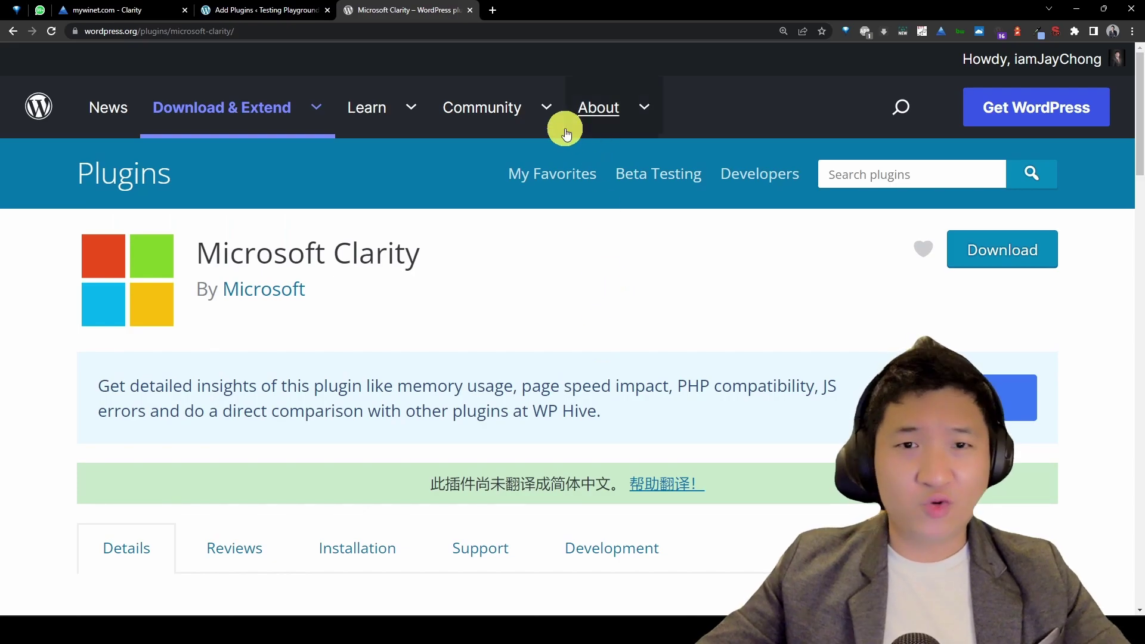
- Activate the Microsoft Clarity plugin from the "clarity" search results on the Testing Playground site's Add Plugins page
click(269, 8)
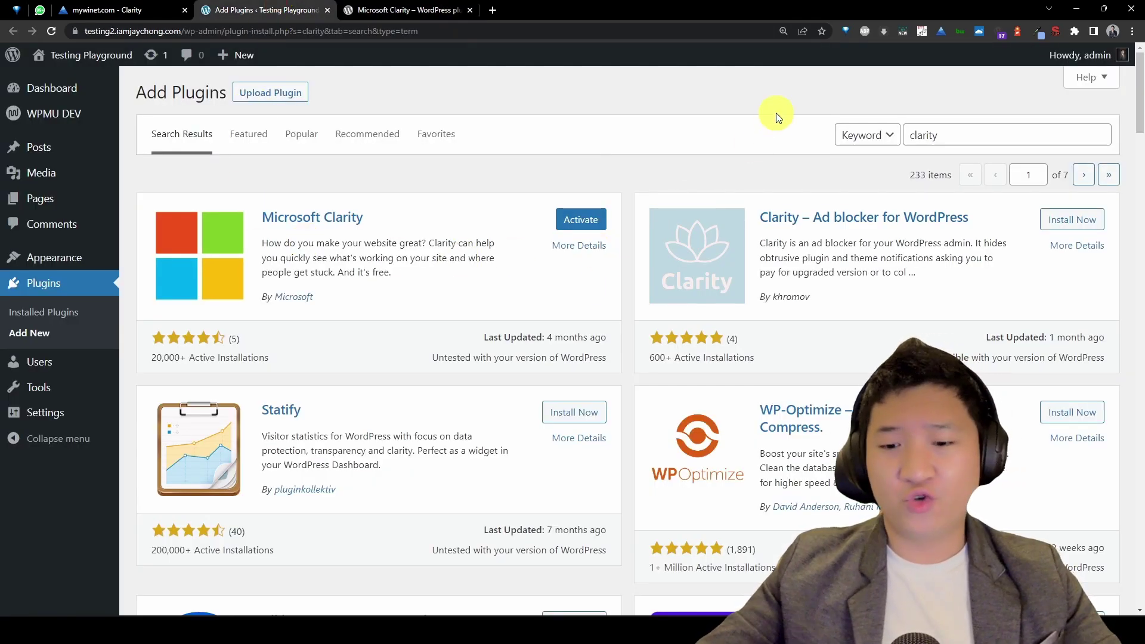
key(ctrl+plus)
key(ctrl+plus)
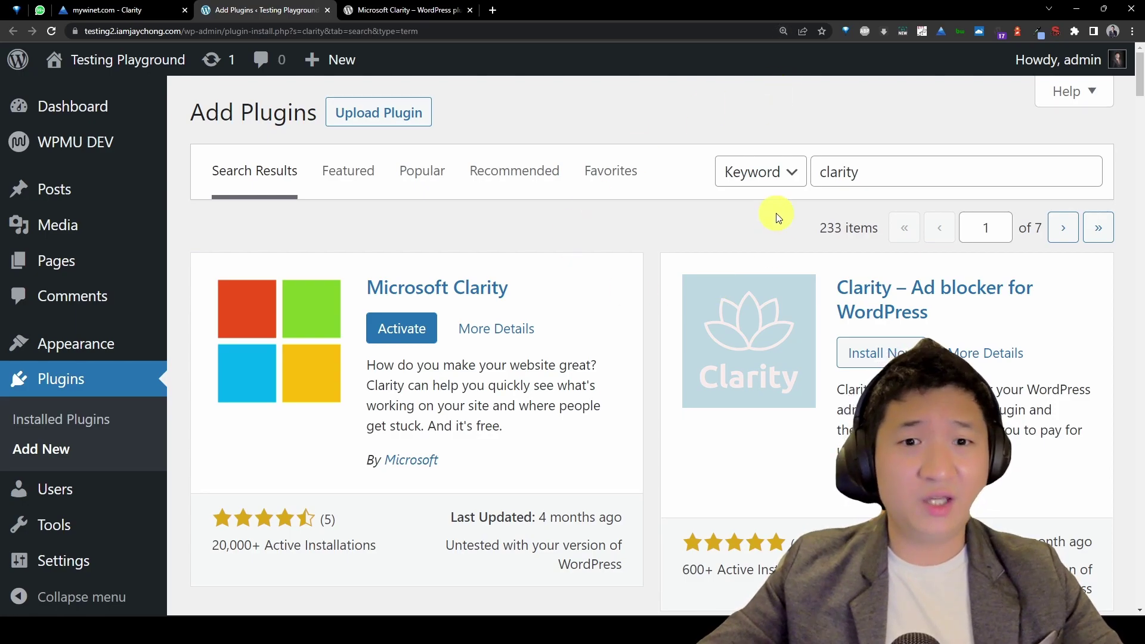
drag(872, 171, 717, 172)
click(559, 239)
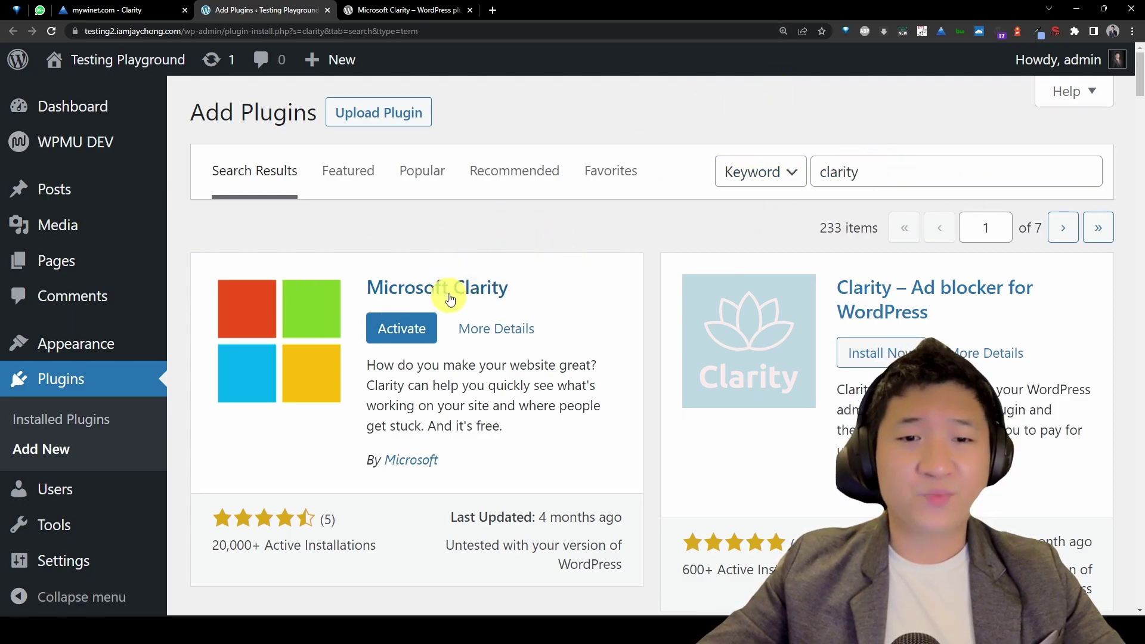
click(412, 329)
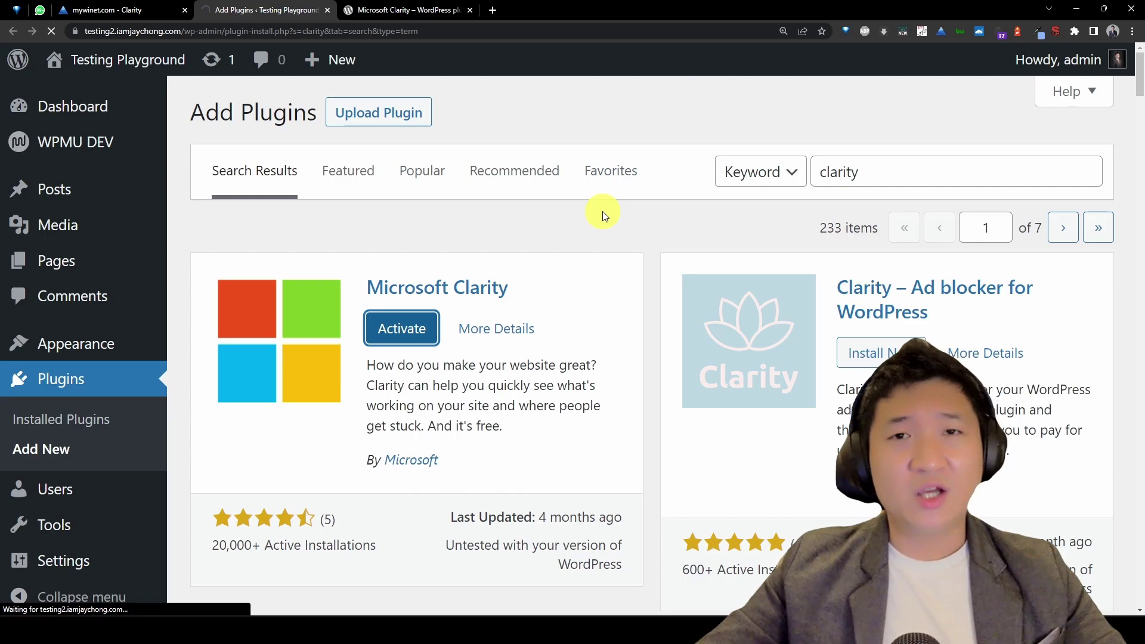
- Search Google for "mMicrosoft clarify" in a new incognito window and open the non-ad clarity.microsoft.com result
key(ctrl+shift+n)
text(mMicrosoft clarify)
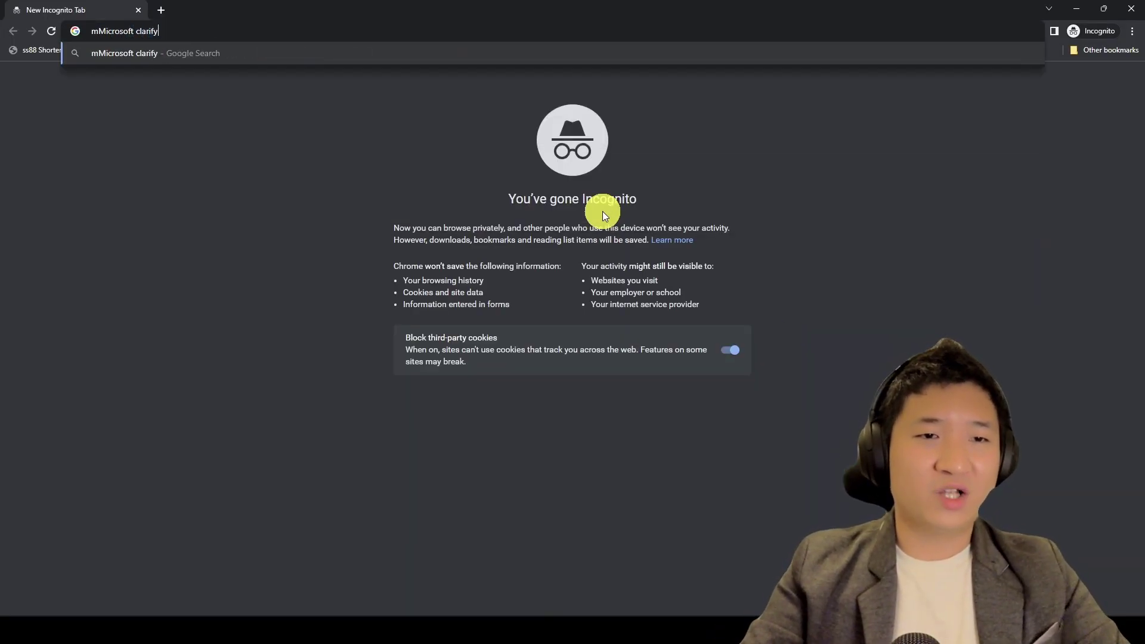
key(Return)
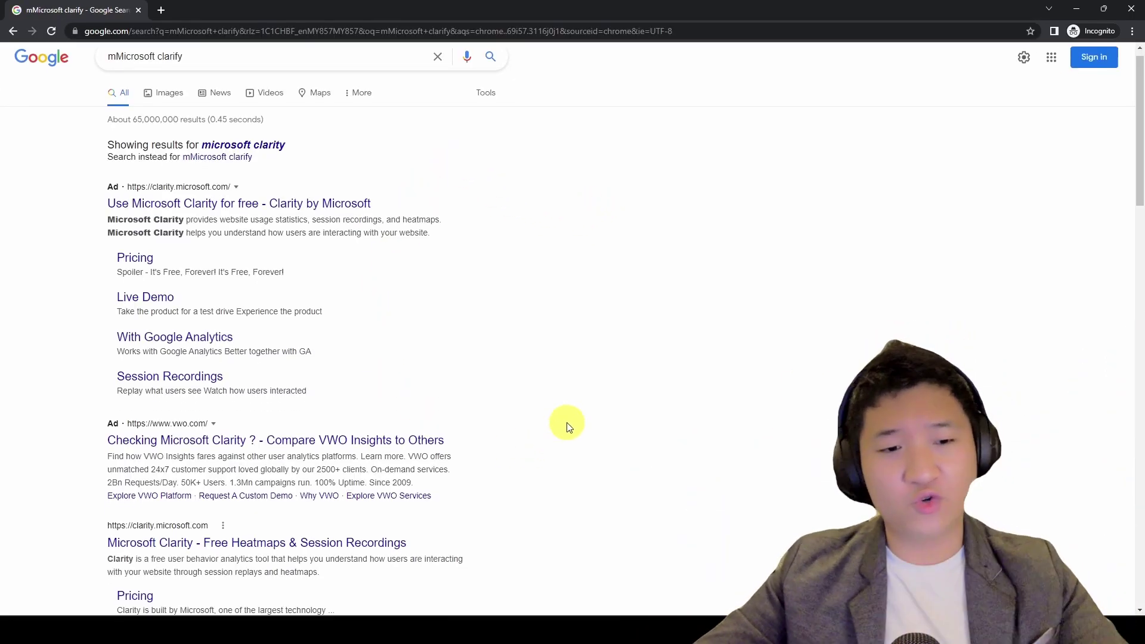
scroll(396, 340, down, 3)
click(366, 368)
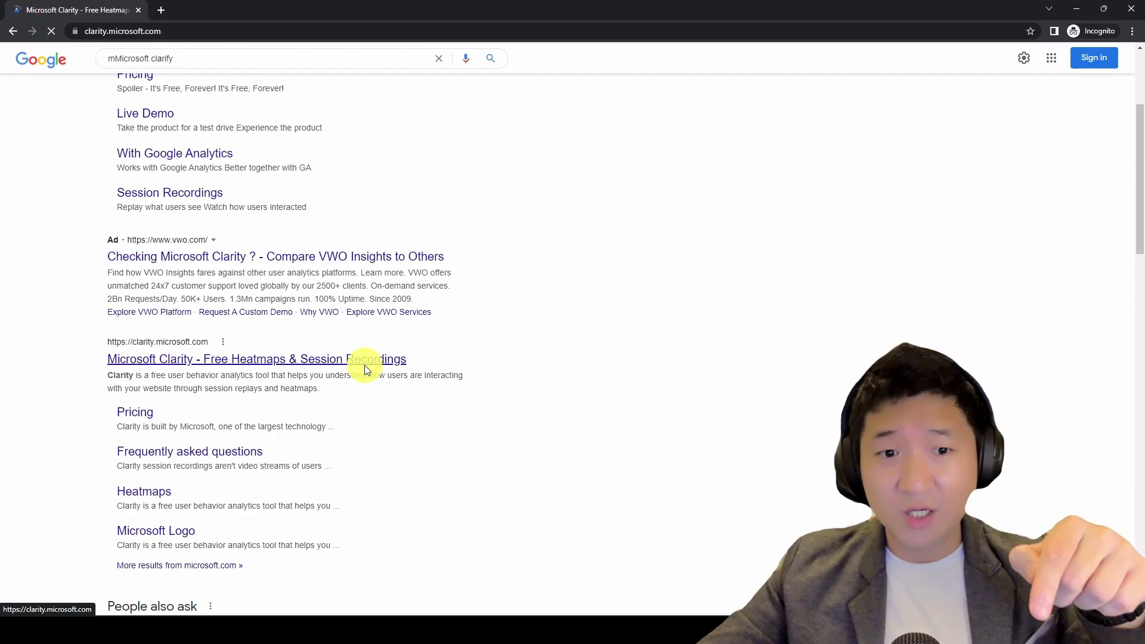
- Enlarge the Clarity home page and examine its GDPR & CCPA ready and No sampling claims
key(ctrl+plus)
key(ctrl+plus)
key(ctrl+plus)
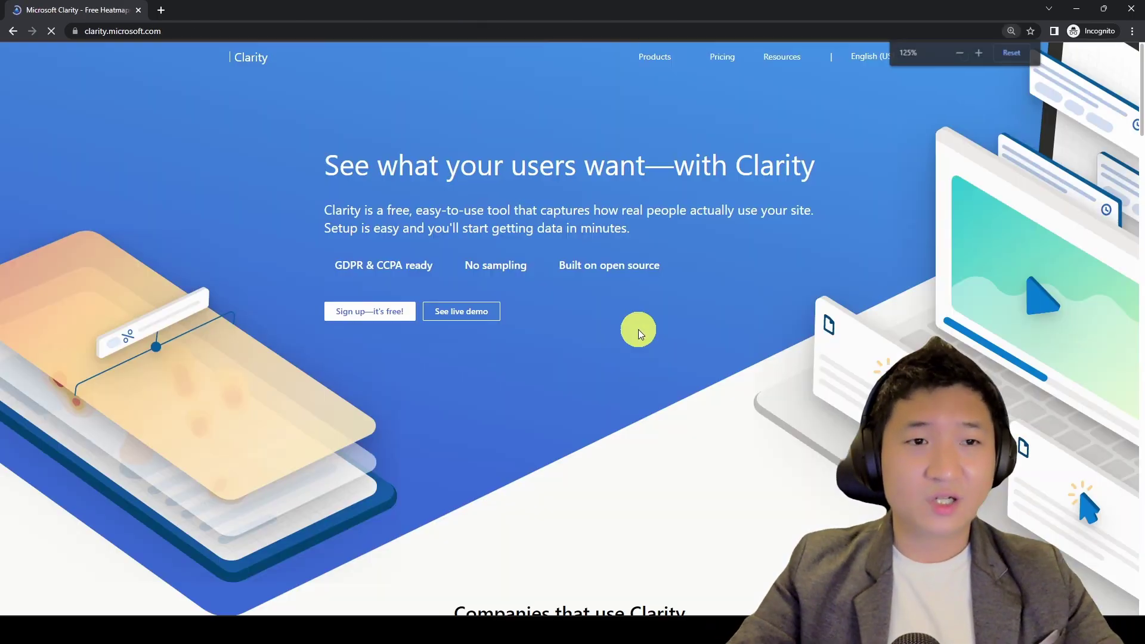
key(ctrl+minus)
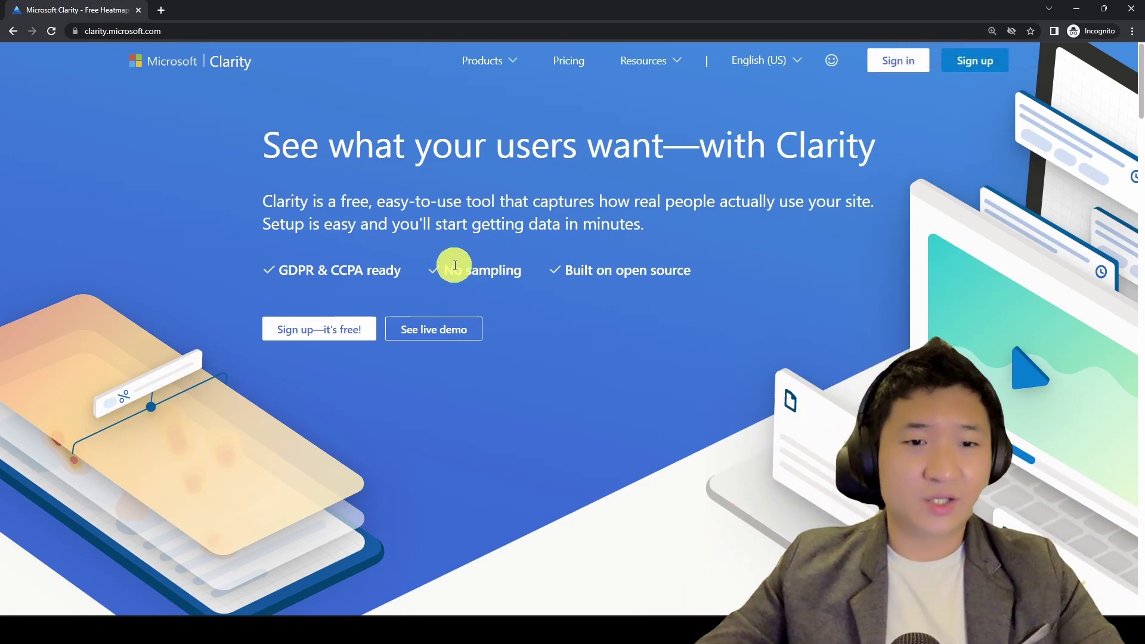
drag(316, 270, 475, 279)
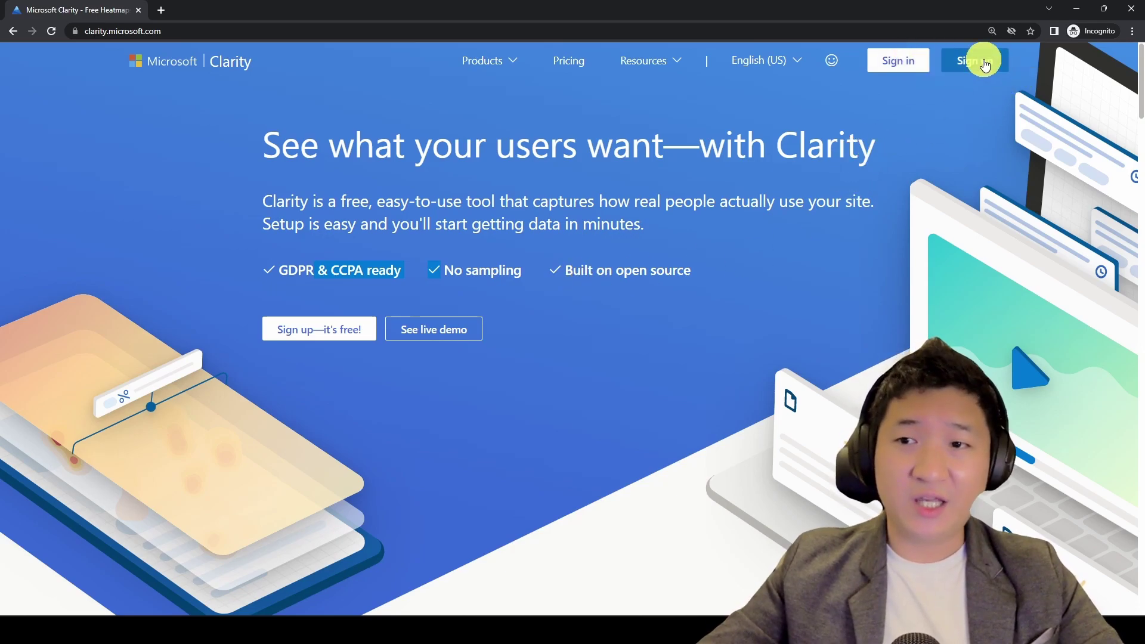
- Open Clarity's Pricing page and review its cost statement, Benefits and Features list
click(552, 62)
drag(112, 190, 600, 333)
click(594, 385)
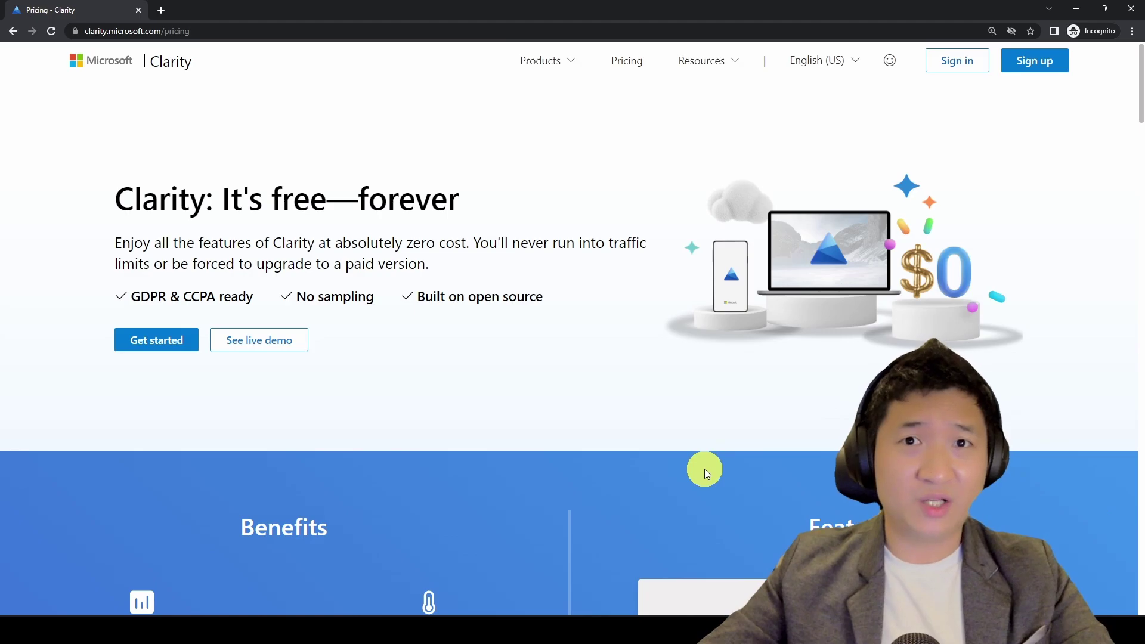
scroll(701, 465, down, 18)
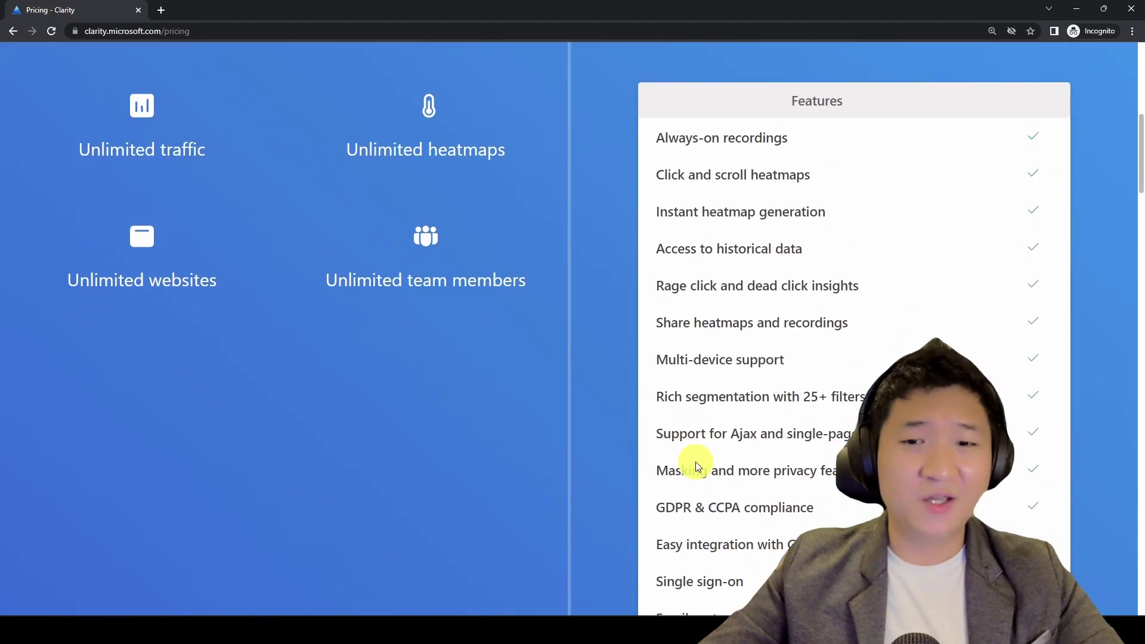
scroll(786, 438, down, 5)
key(Home)
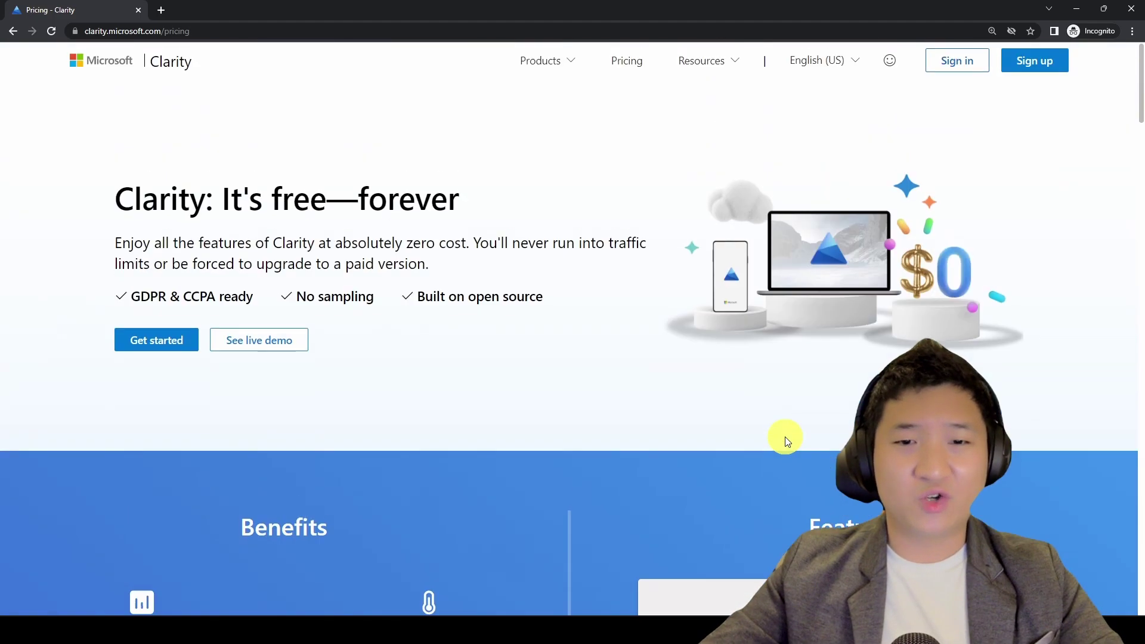
- Return to the WordPress admin, open the Clarity plugin's setup page and review its instructions and Project Id field
click(1072, 7)
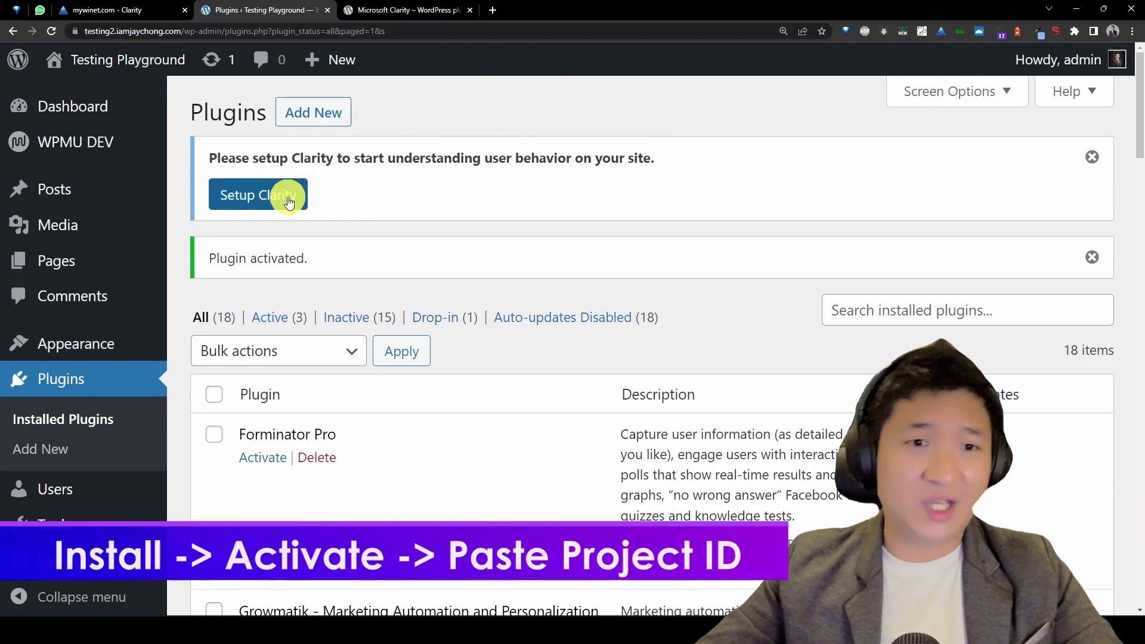
click(269, 202)
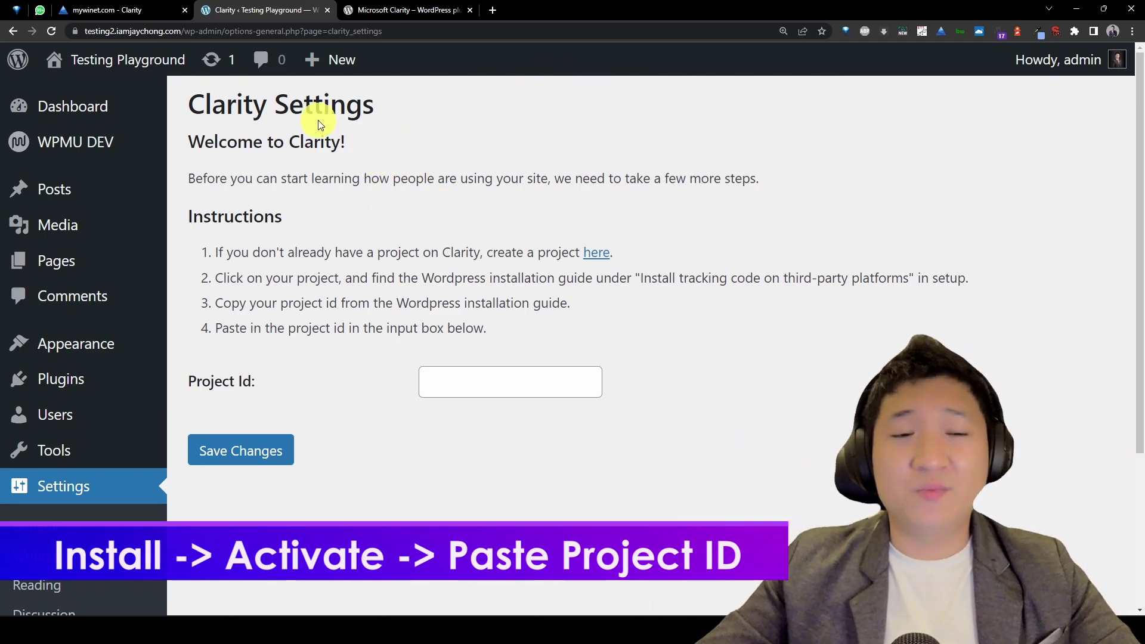
drag(551, 257, 637, 263)
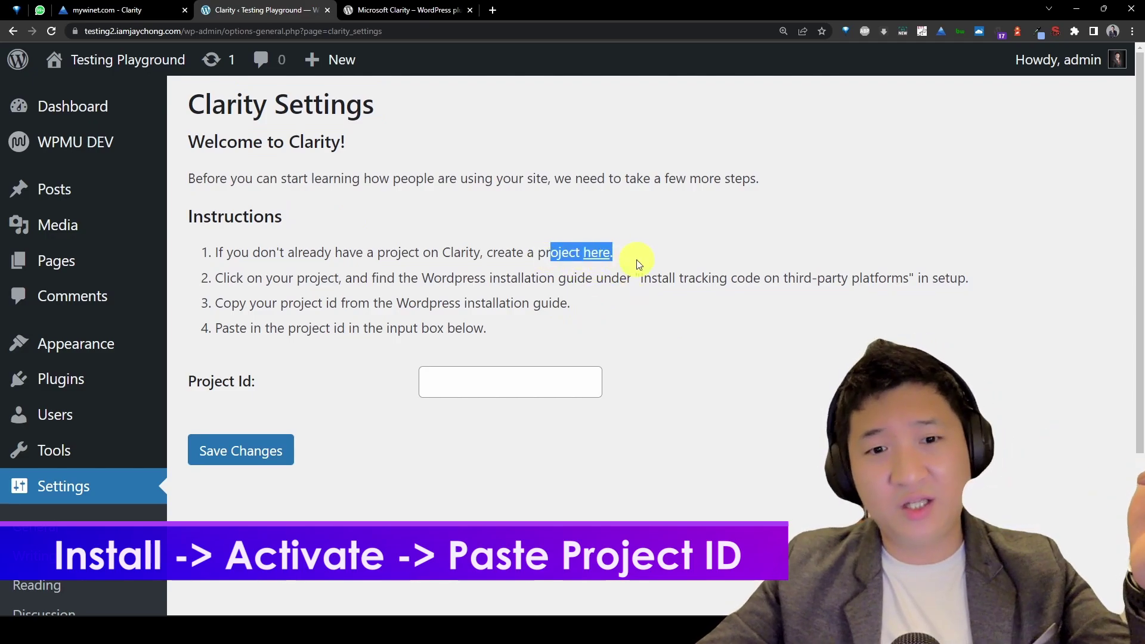
click(534, 380)
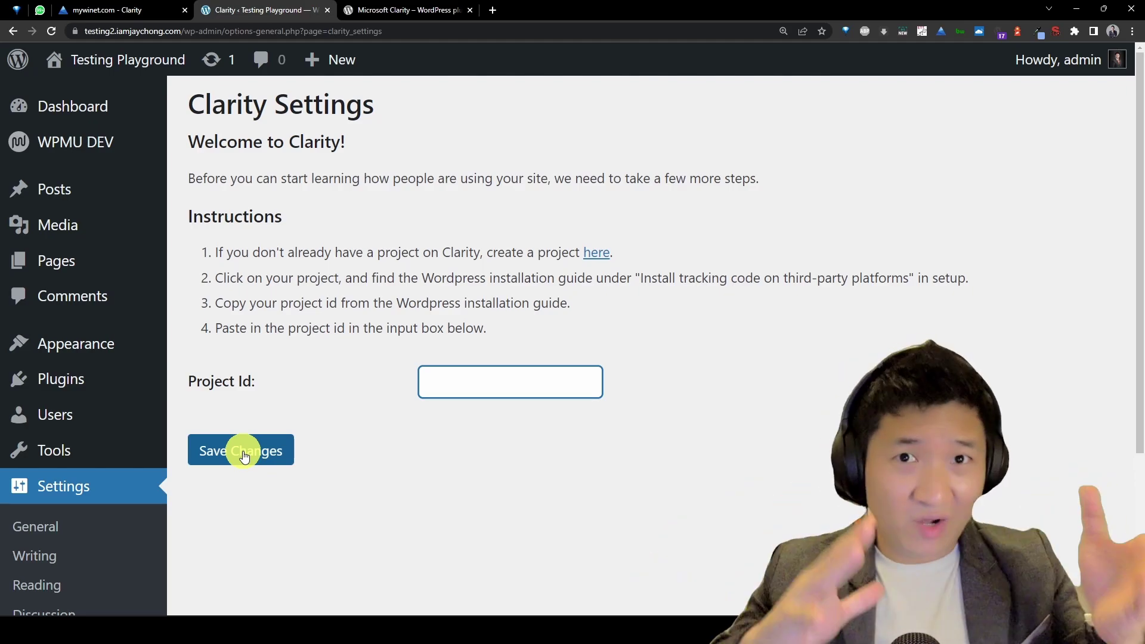
- Open the mywinet.com project's settings overview in Clarity, enlarge the page and copy the project ID
click(139, 7)
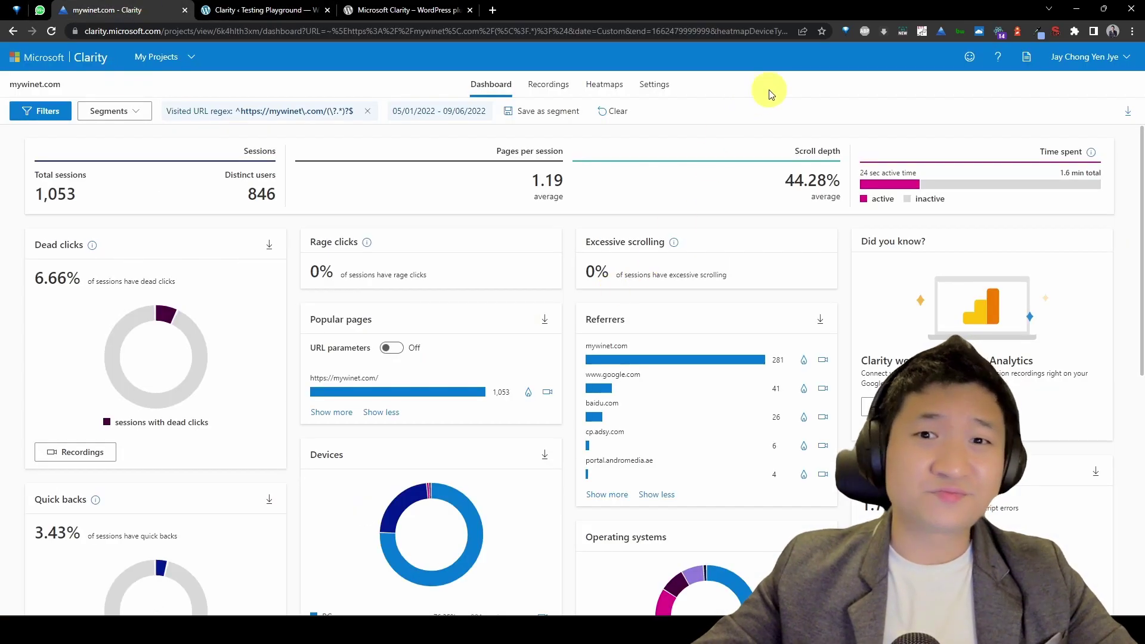
click(845, 100)
key(ctrl+plus)
key(ctrl+plus)
key(ctrl+plus)
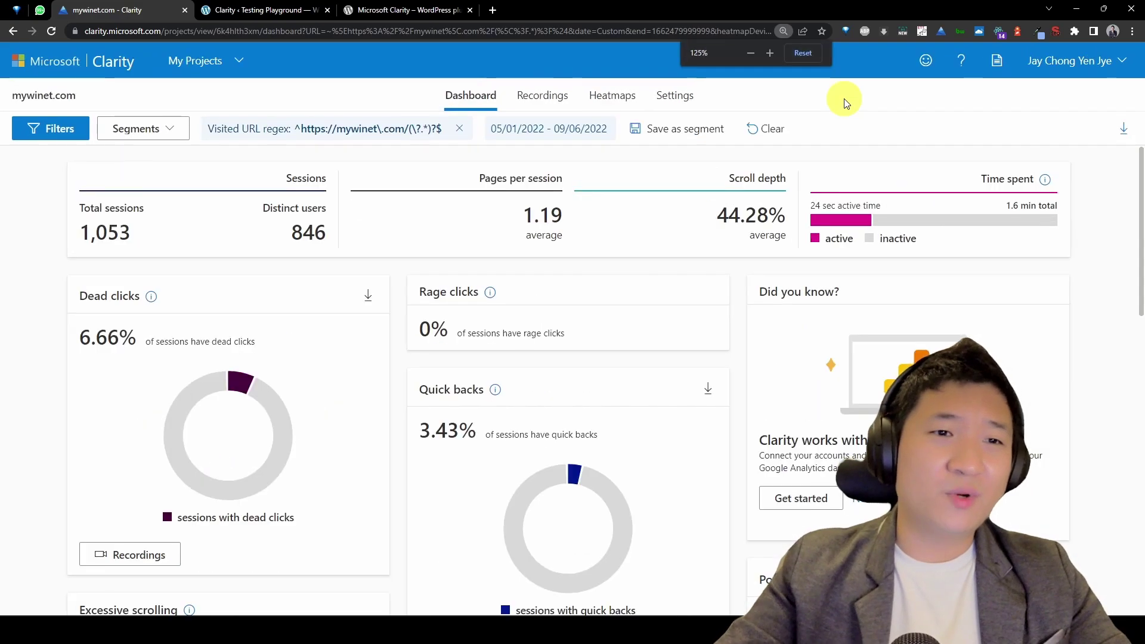
click(697, 109)
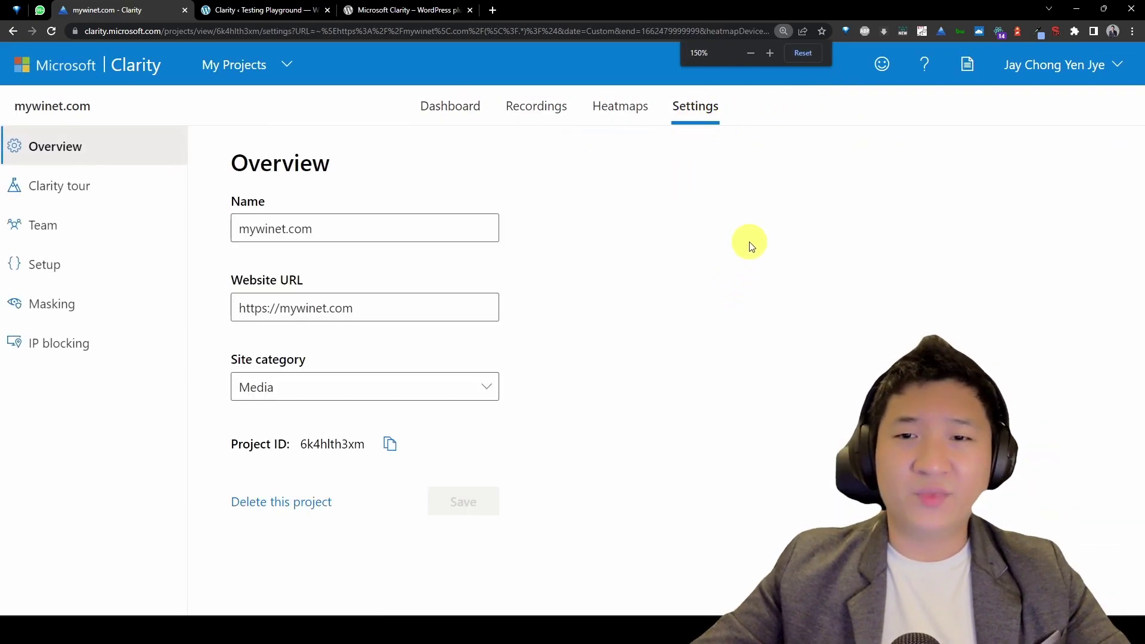
triple_click(481, 230)
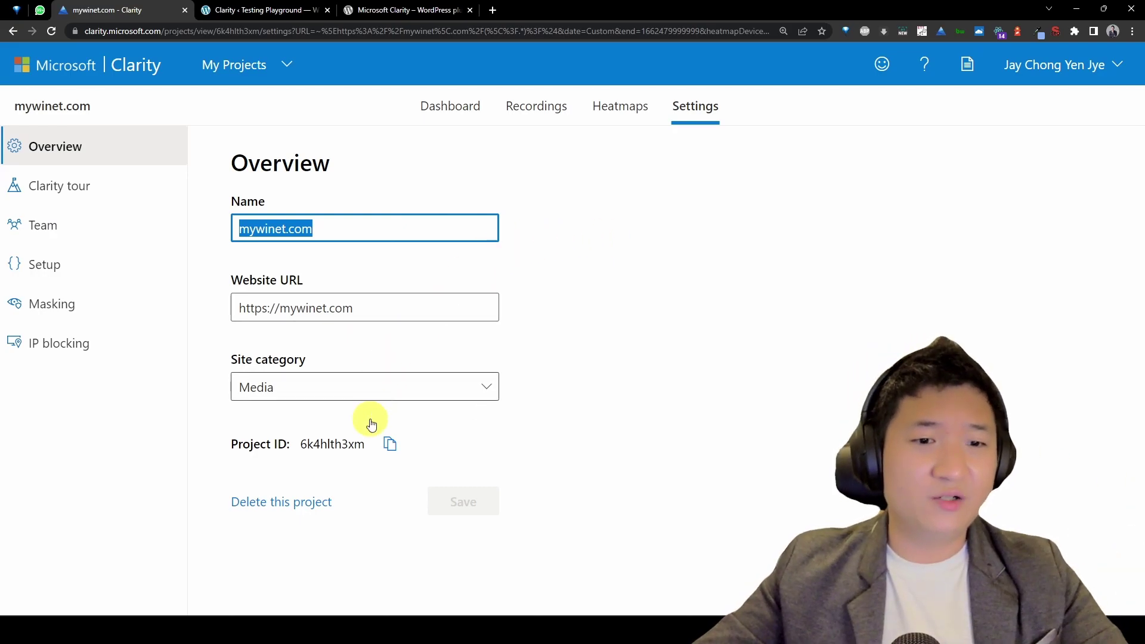
click(591, 411)
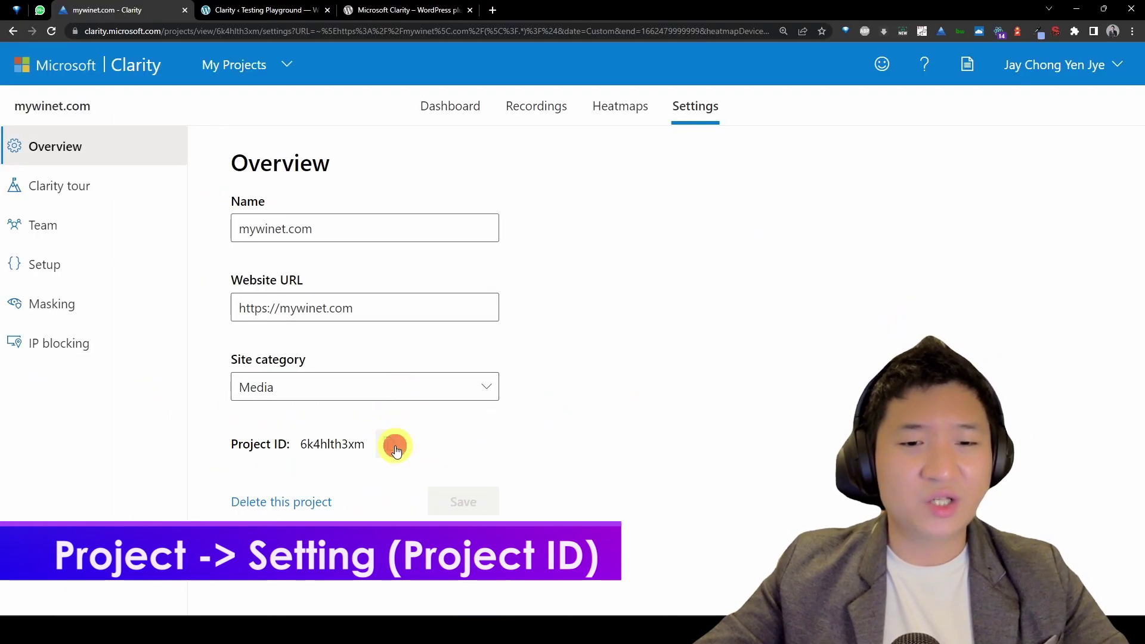
click(266, 10)
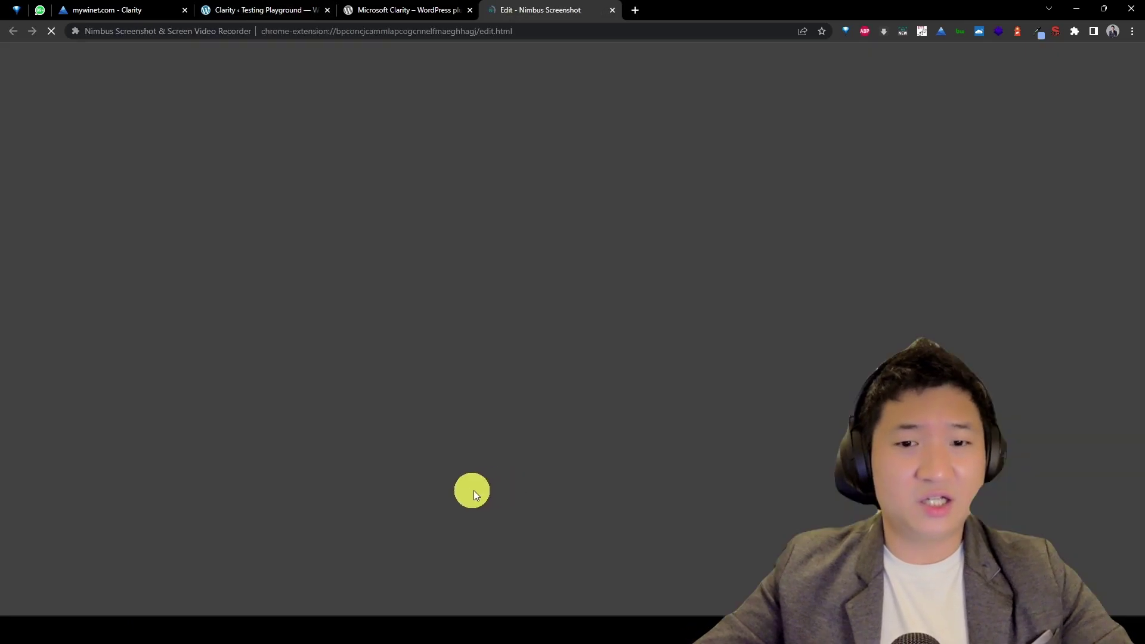
key(ctrl+w)
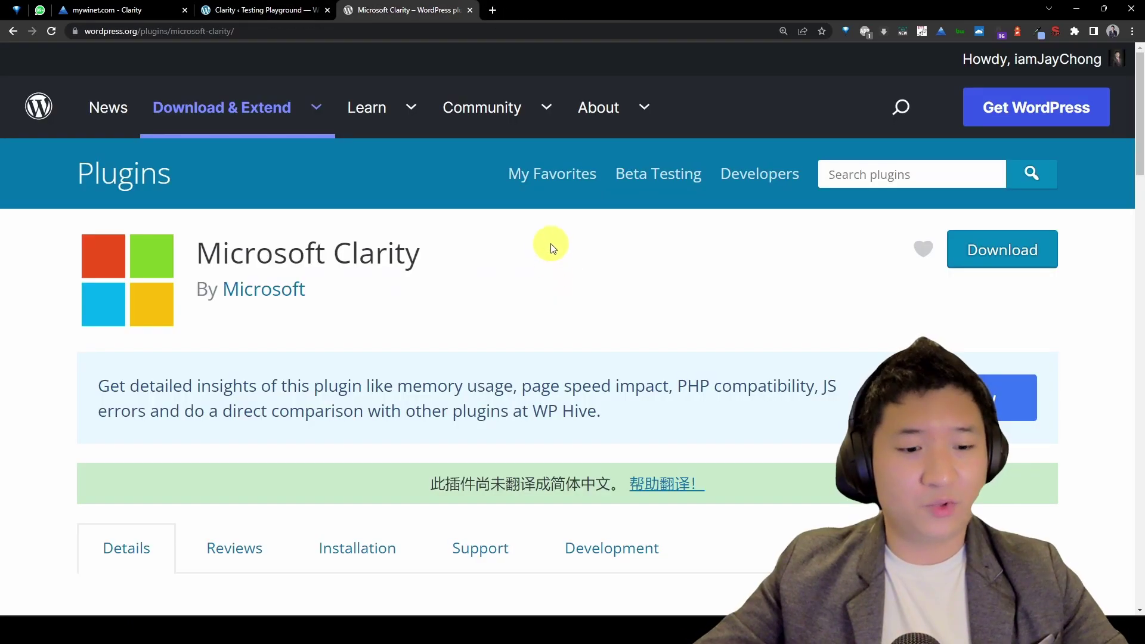
key(alt+shift+p)
key(ctrl+w)
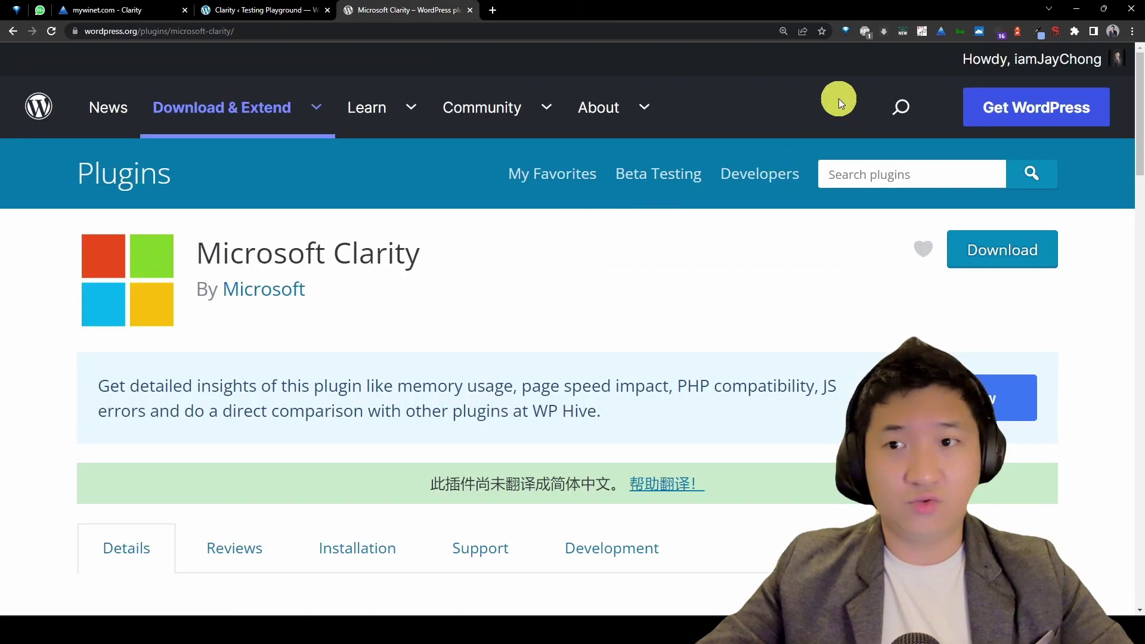
right_click(901, 33)
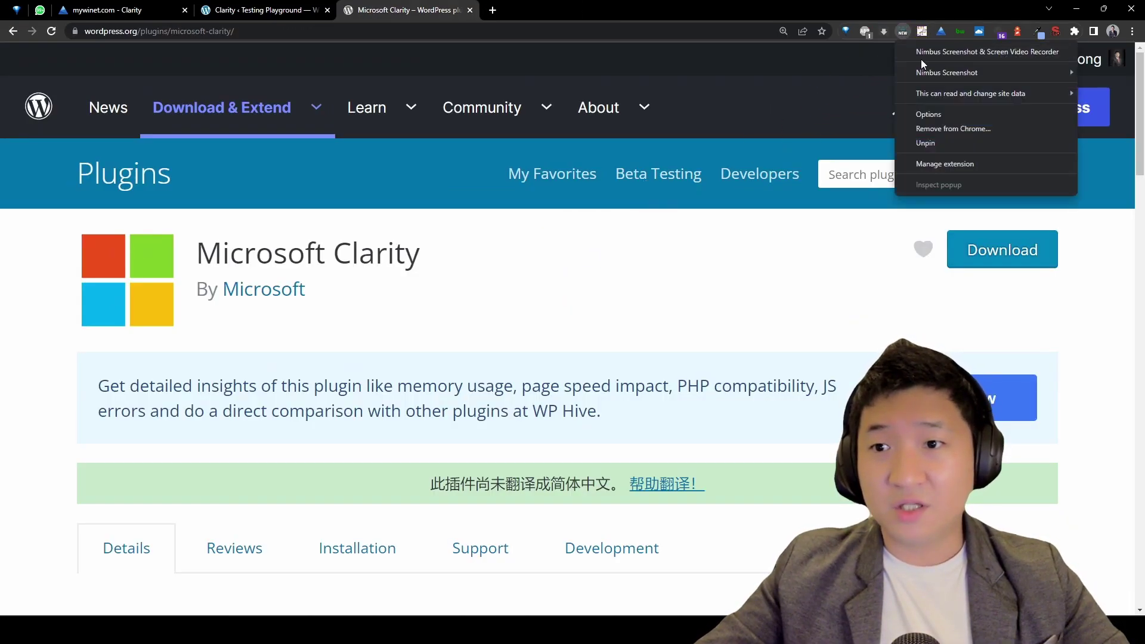
click(762, 302)
- Paste the copied project ID into the WordPress plugin's Clarity Settings and save the changes
click(256, 9)
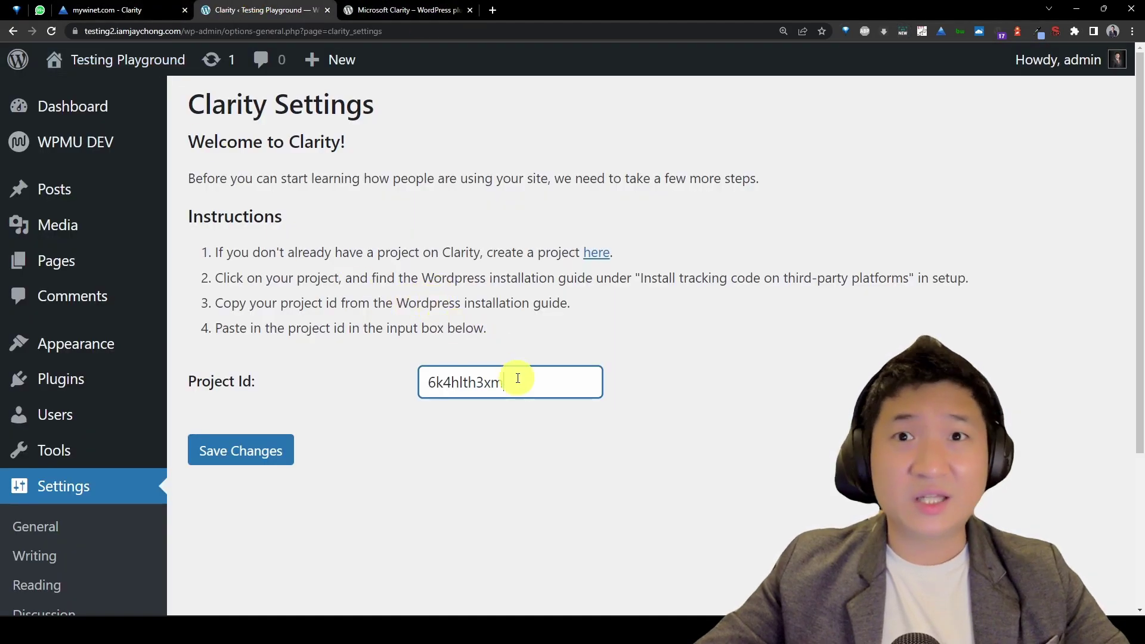
click(266, 455)
- Review the Setup, Masking and IP blocking sections in the mywinet.com project's Clarity settings
click(113, 9)
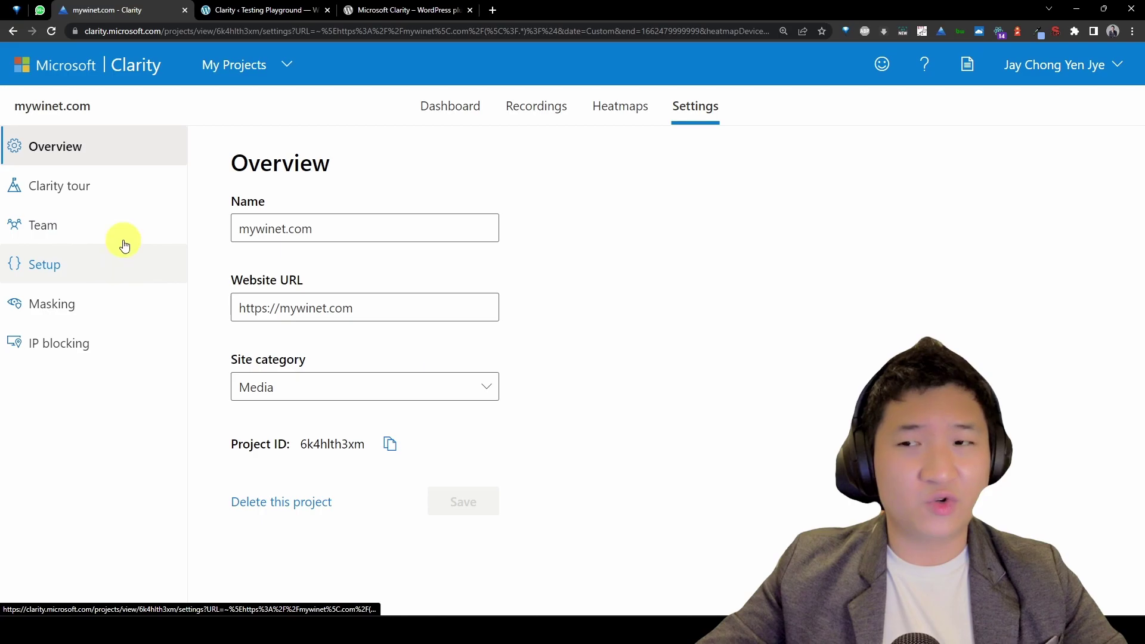
click(89, 274)
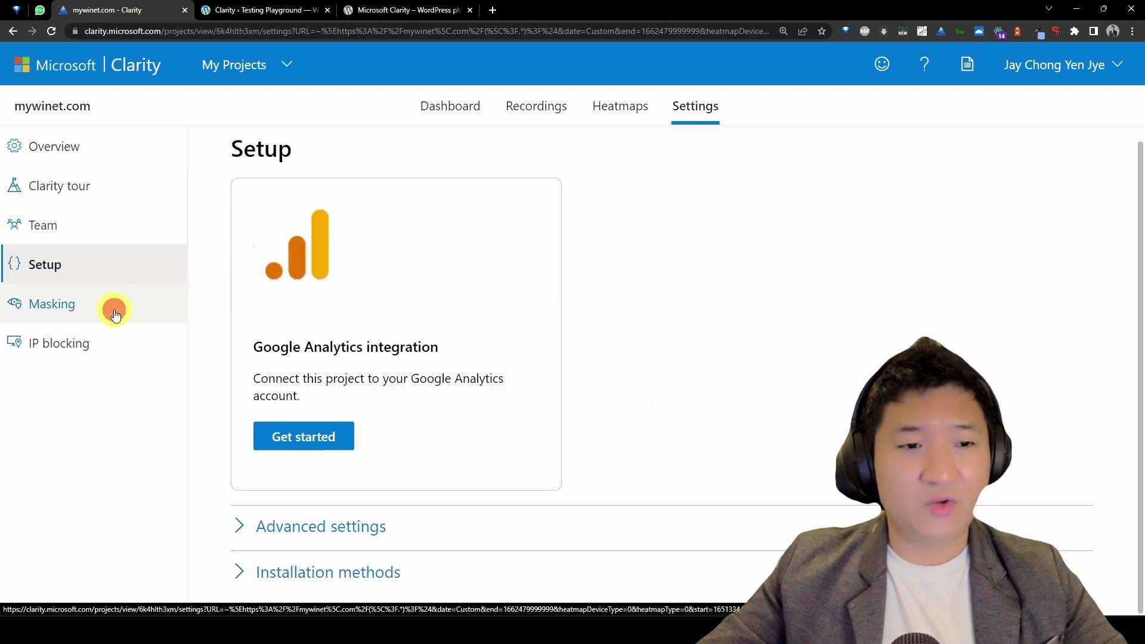
click(115, 315)
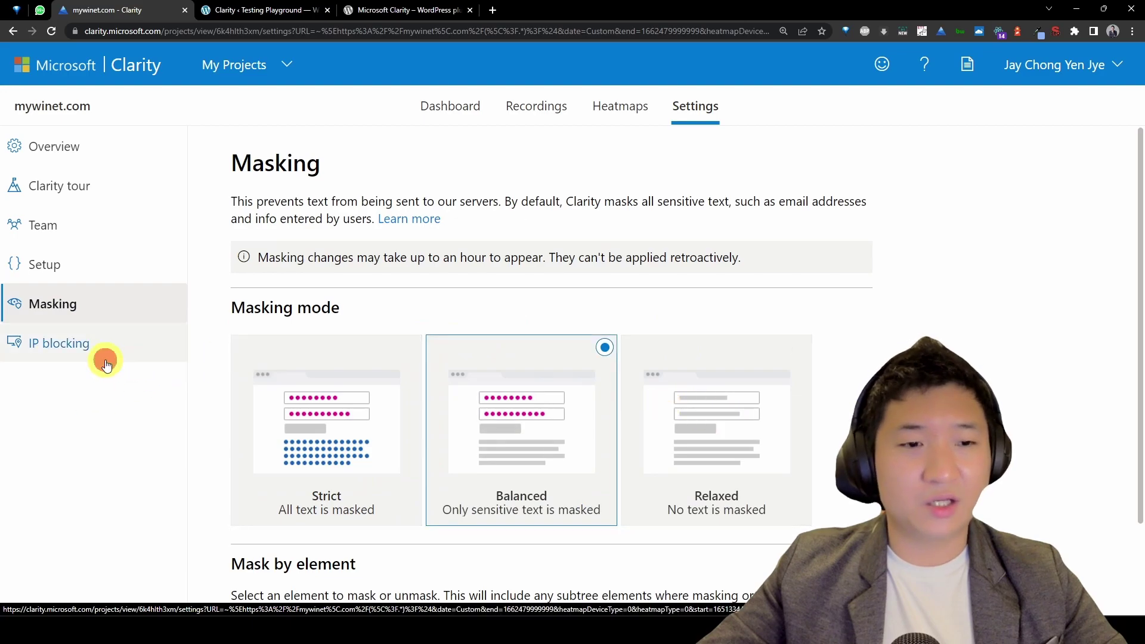
click(106, 364)
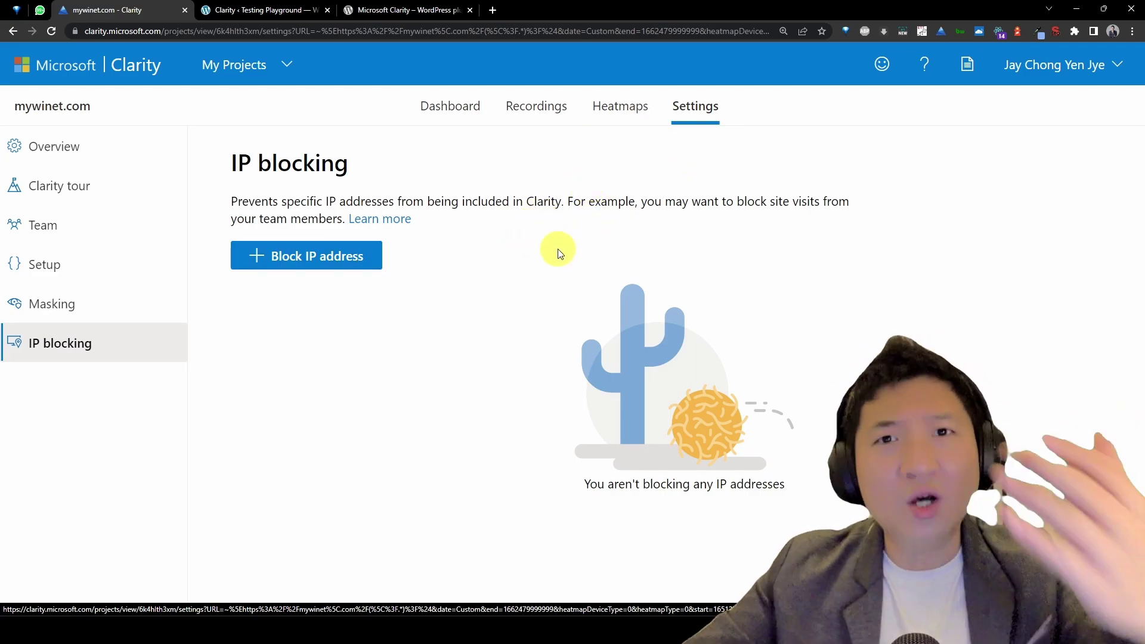
- Open the mywinet.com project's dashboard and examine the total sessions and distinct users figures
click(450, 105)
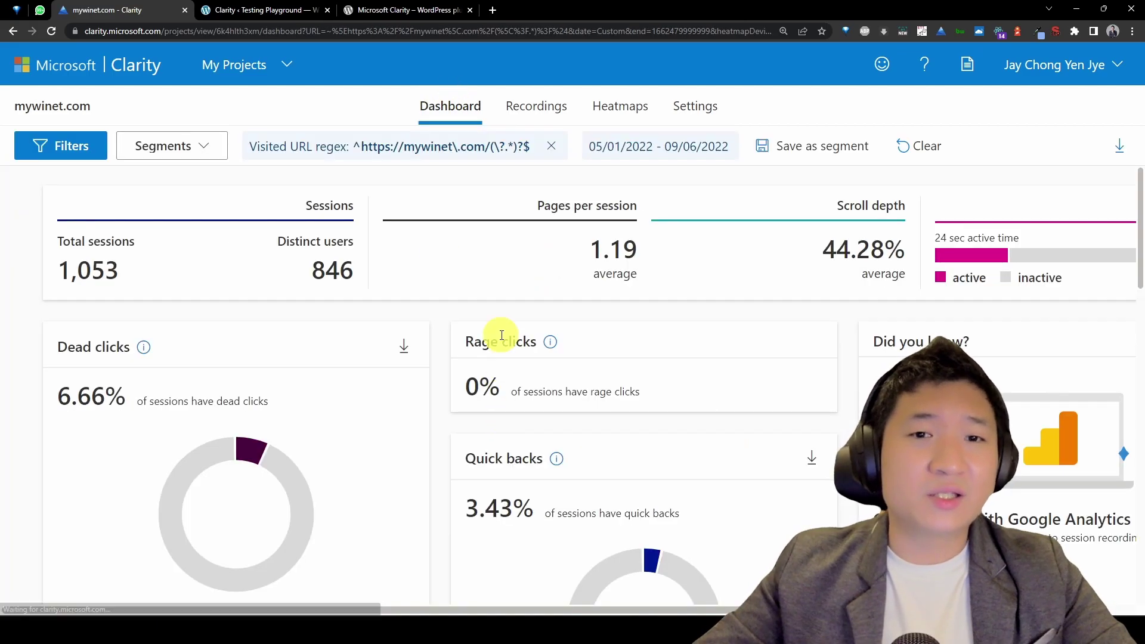
scroll(821, 318, down, 2)
scroll(948, 312, up, 2)
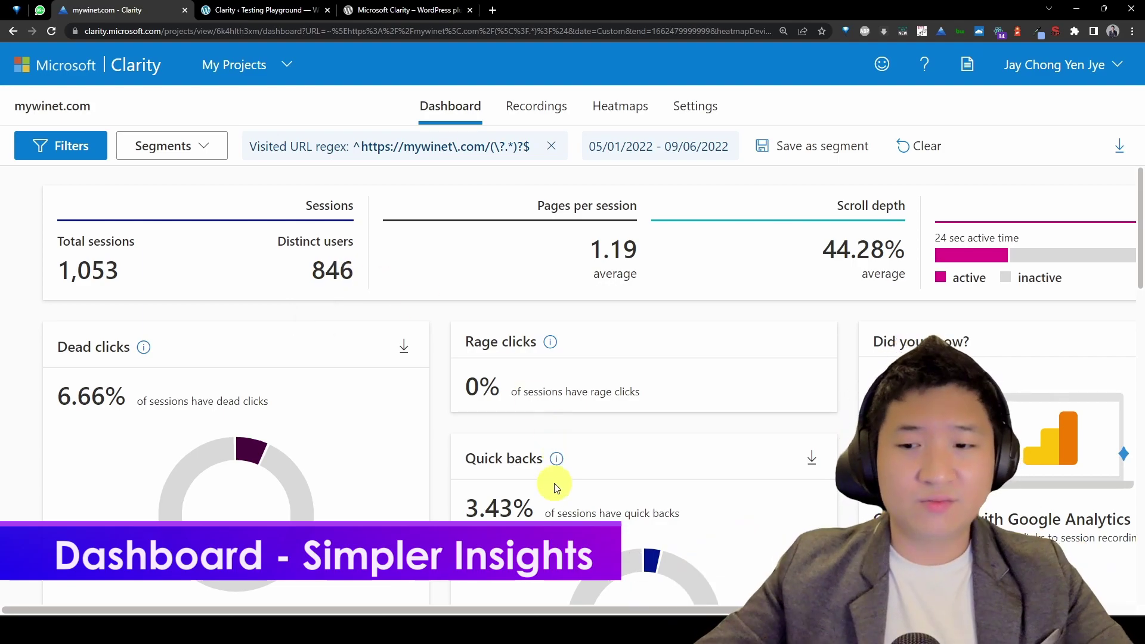
key(ctrl+minus)
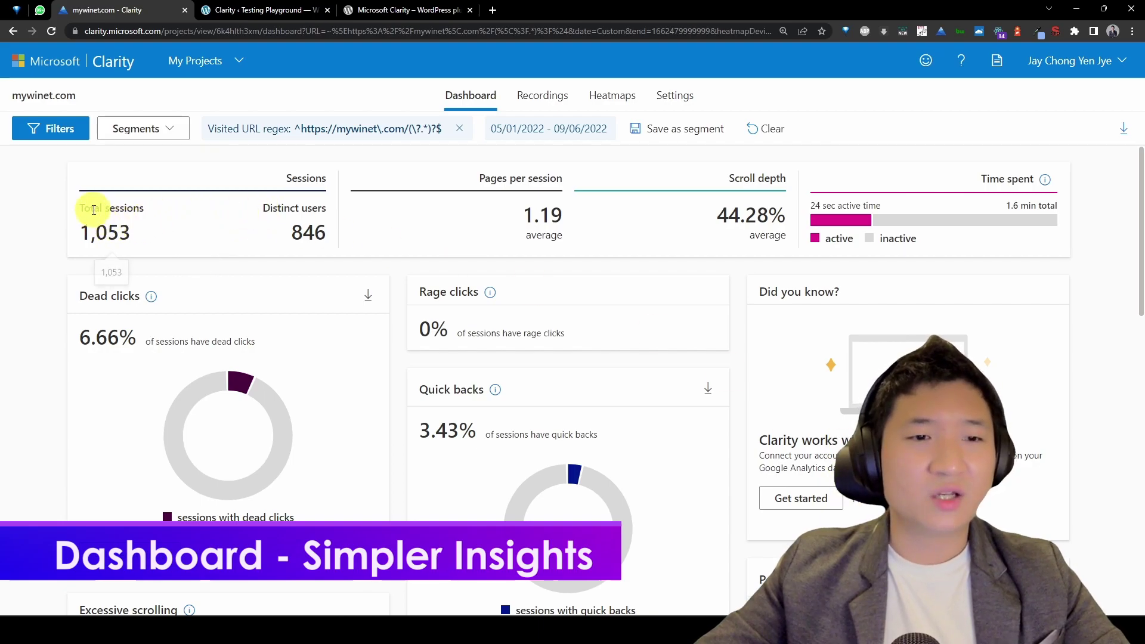
drag(93, 209, 176, 236)
drag(281, 206, 330, 238)
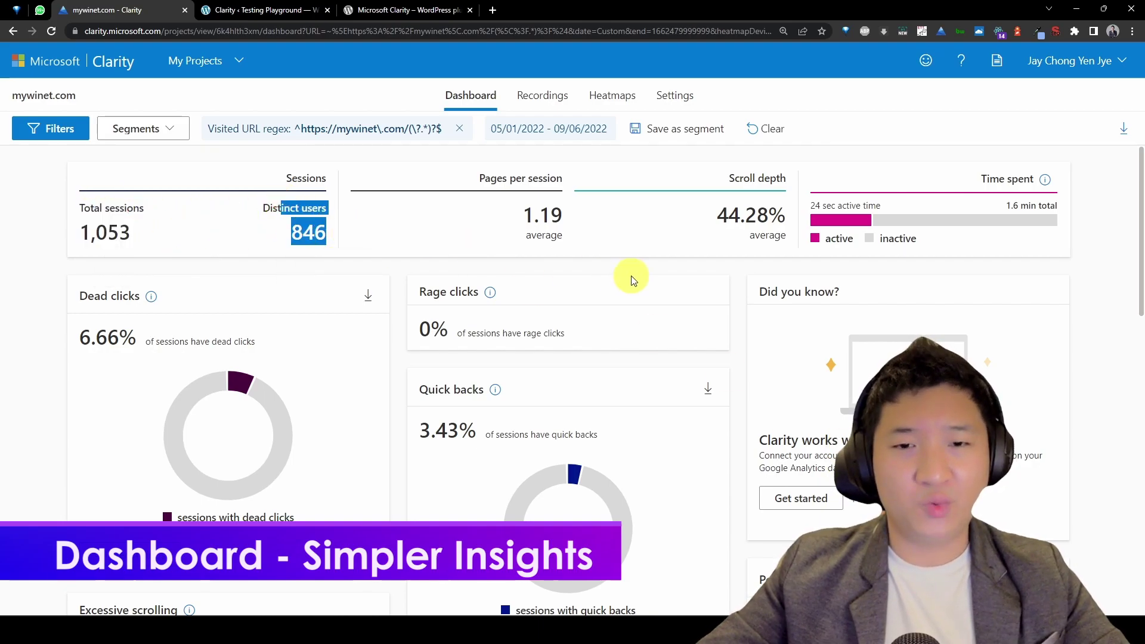
scroll(629, 275, down, 2)
scroll(596, 223, up, 2)
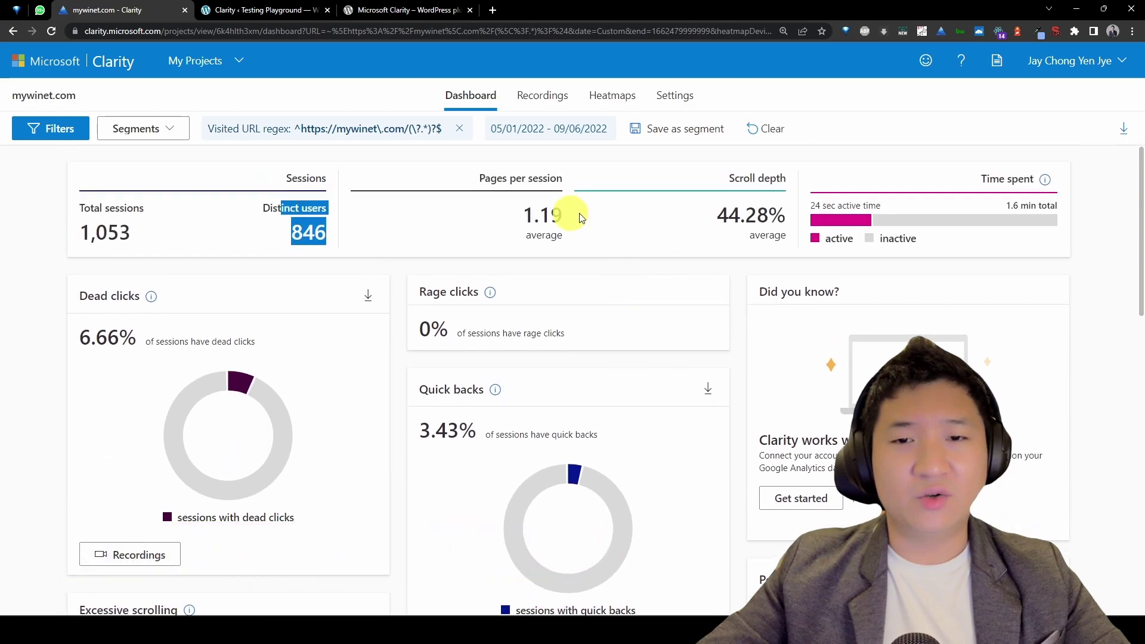
- Examine the pages per session, scroll depth and time spent metrics in the dashboard summary
drag(519, 217, 593, 222)
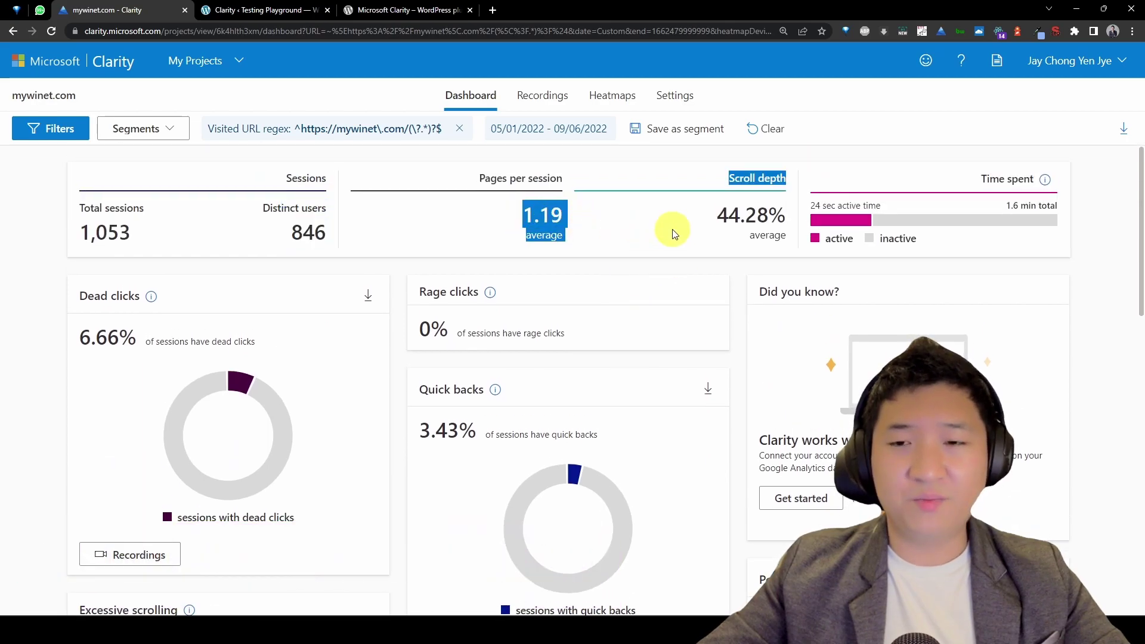
click(779, 231)
drag(703, 213, 808, 223)
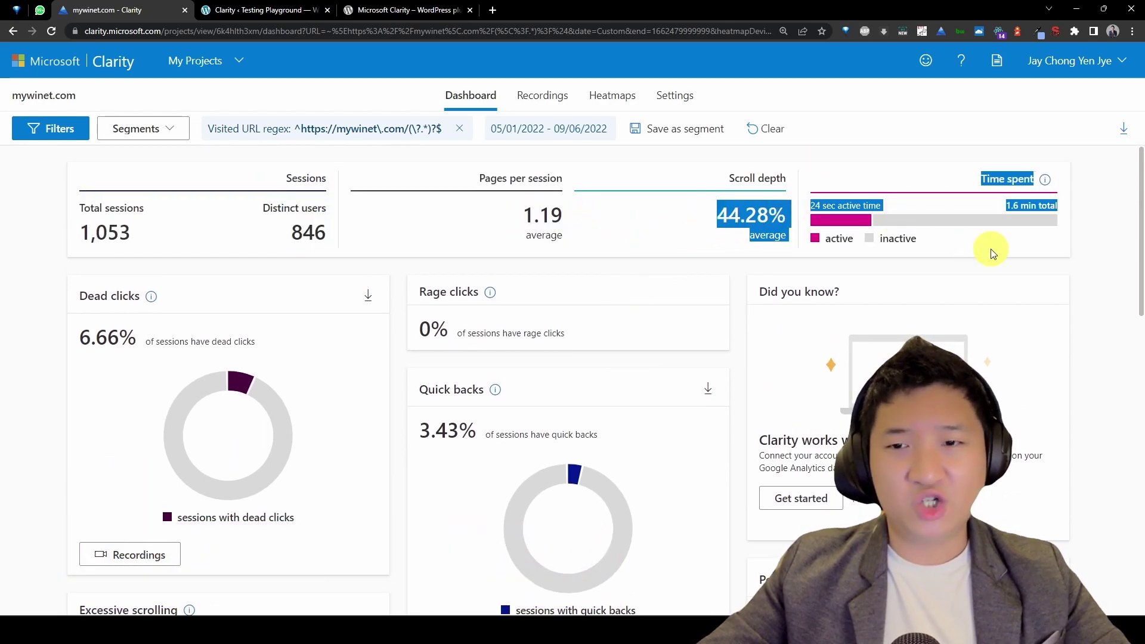
click(1117, 258)
drag(912, 195, 1104, 238)
click(1104, 238)
- Review the Dead clicks card, open its session recordings and play the first one in the list
scroll(1105, 240, down, 2)
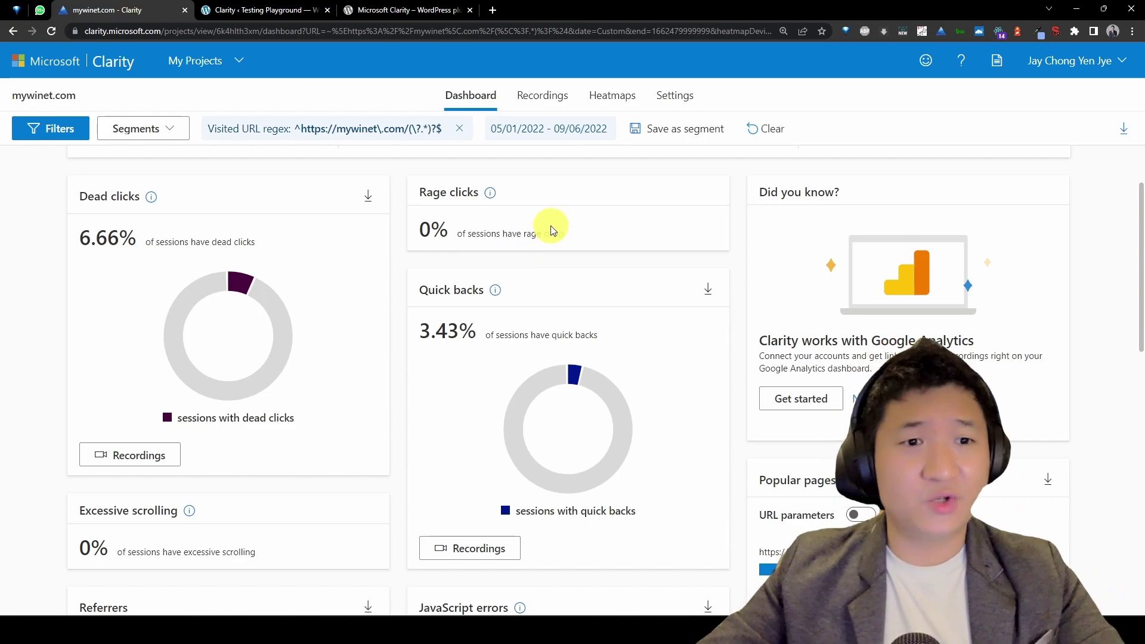
mouse_move(151, 197)
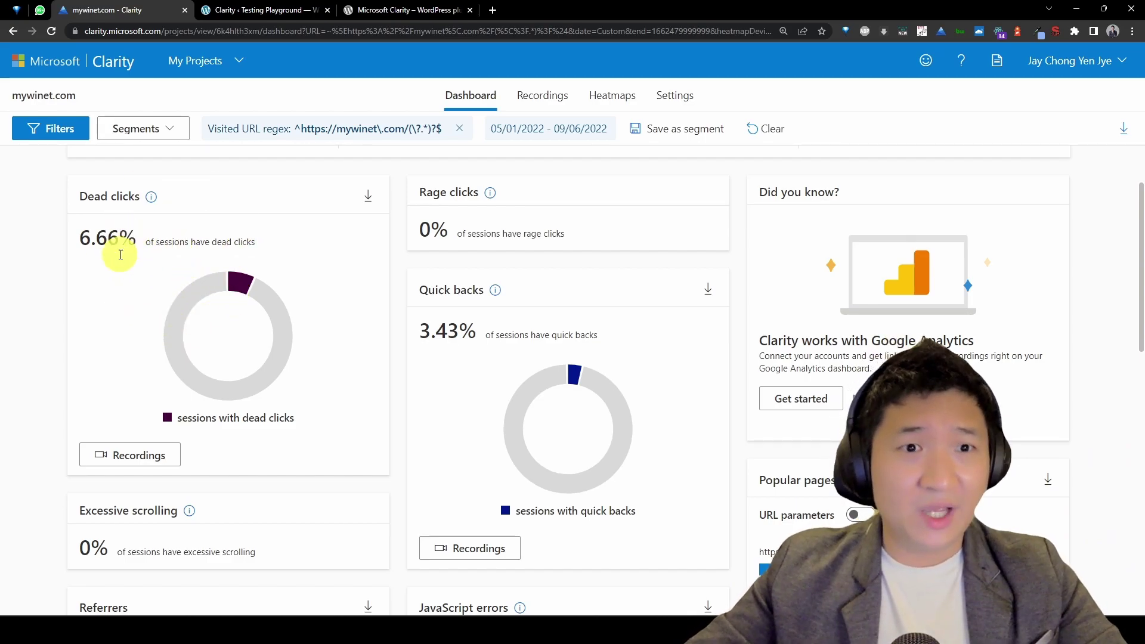
click(138, 456)
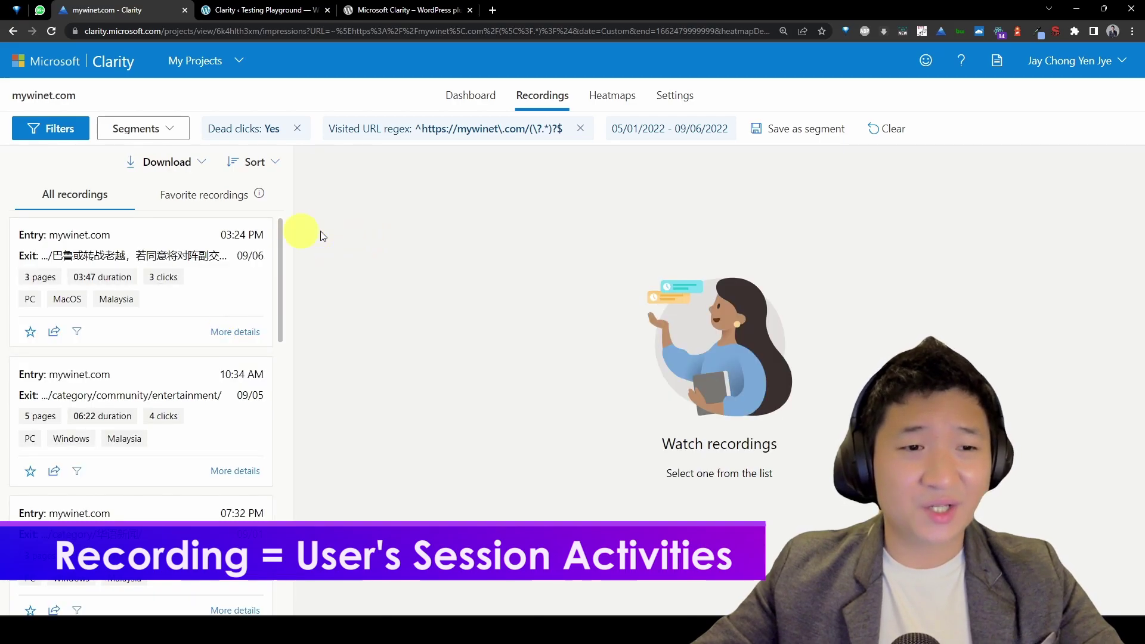
click(188, 288)
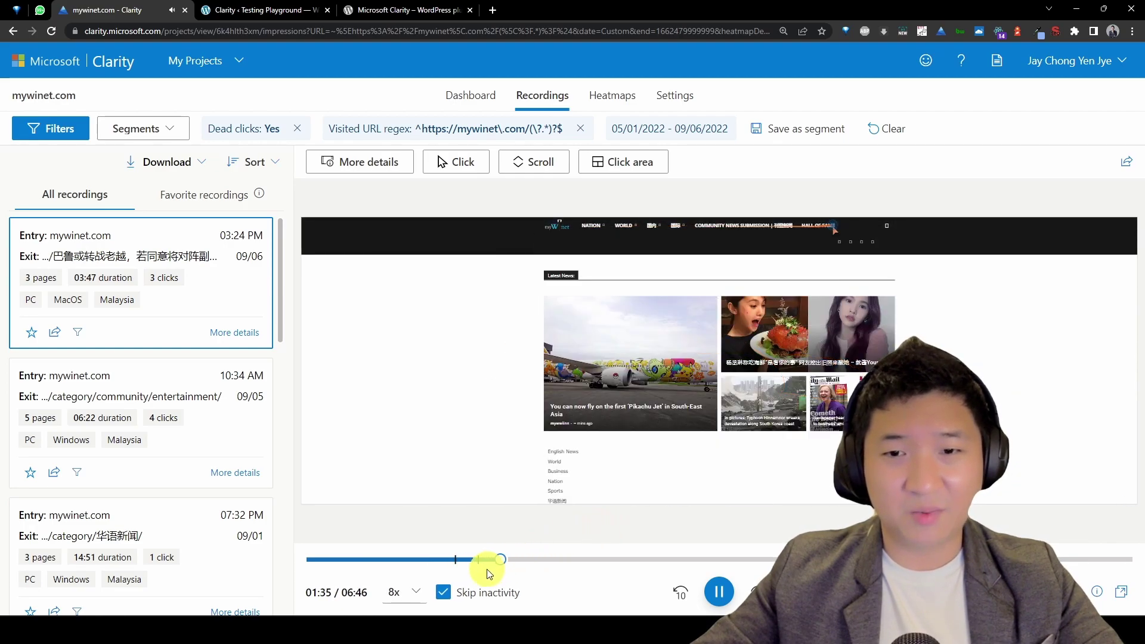
- Set the session recording's playback speed to Normal and rewind it to watch an earlier part
click(720, 592)
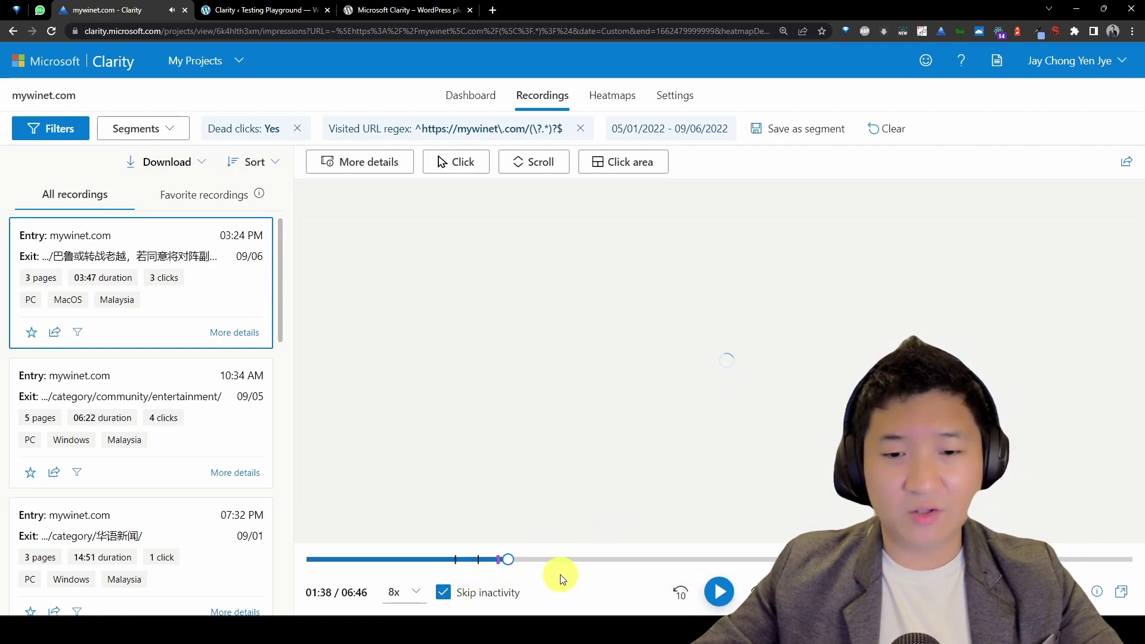
click(403, 592)
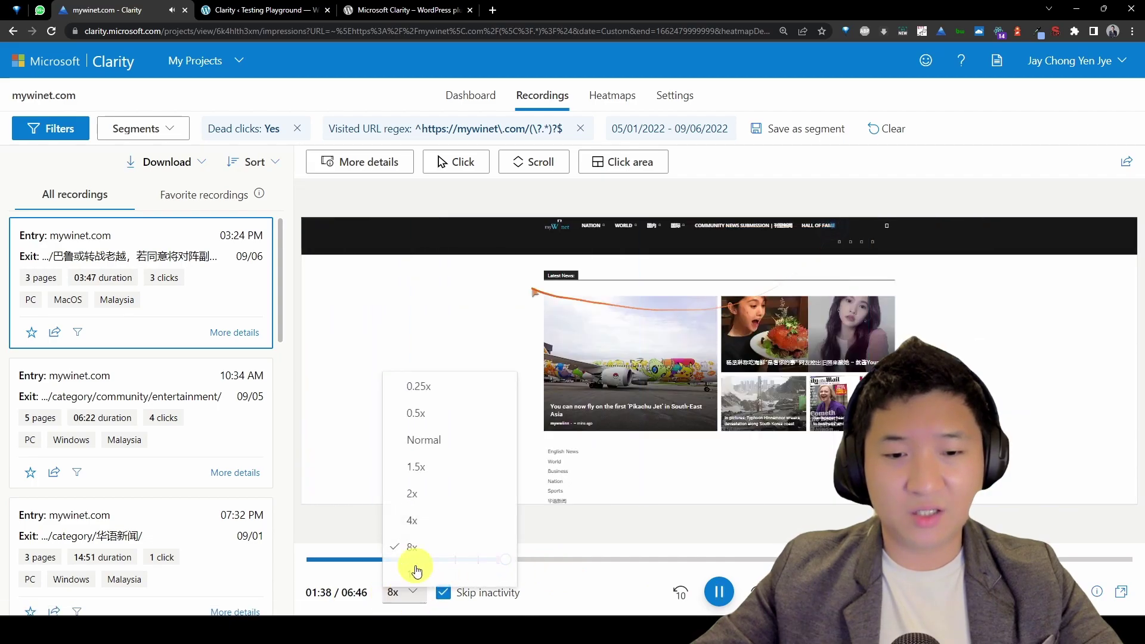
click(419, 438)
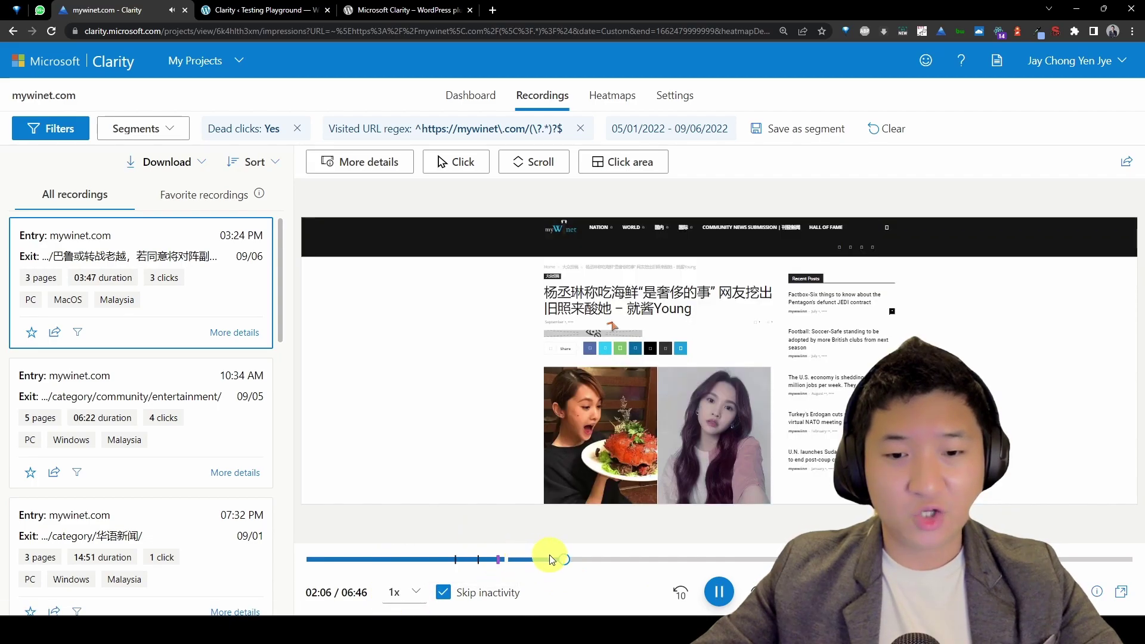
drag(574, 563, 486, 561)
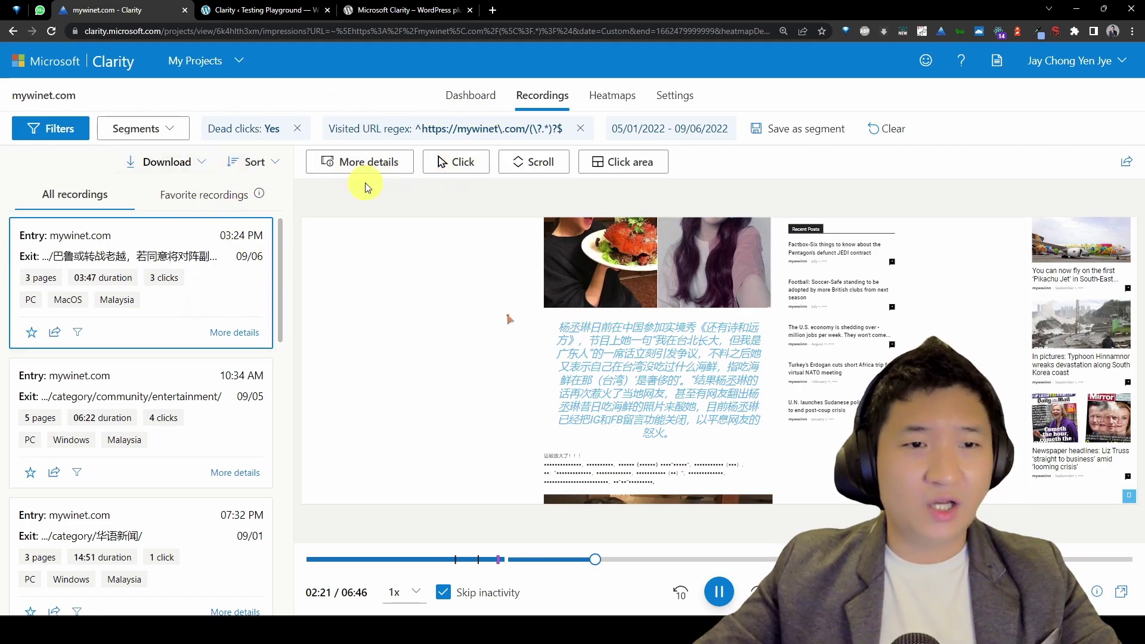
- Return to the dashboard and review the Referrers, Popular pages, JavaScript errors, Operating systems and Browsers cards
click(470, 94)
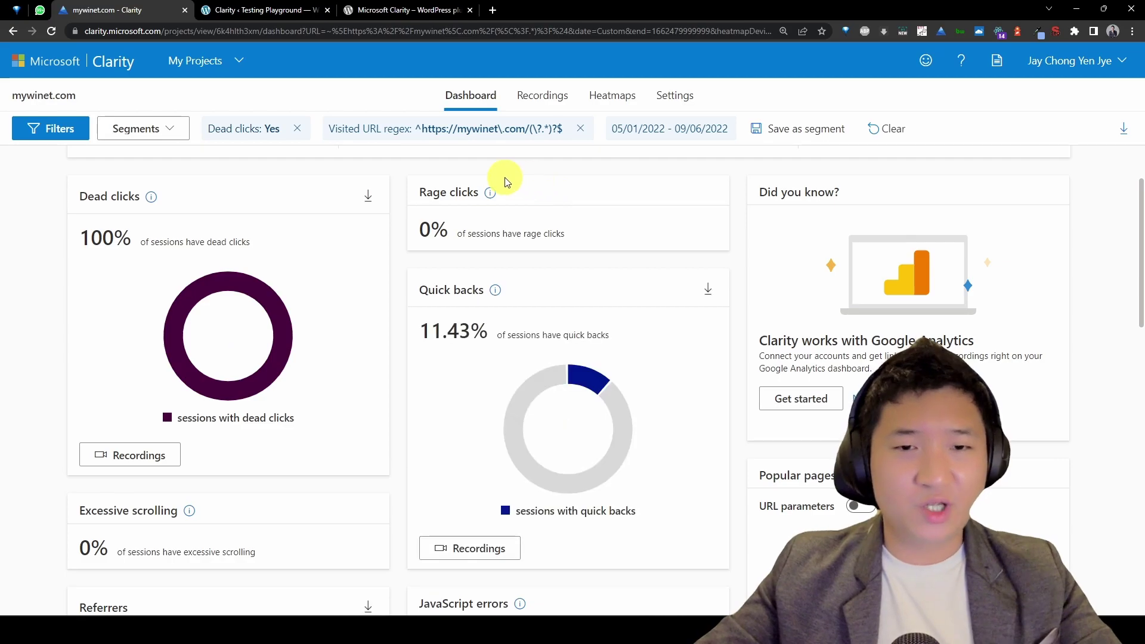
scroll(1030, 391, down, 5)
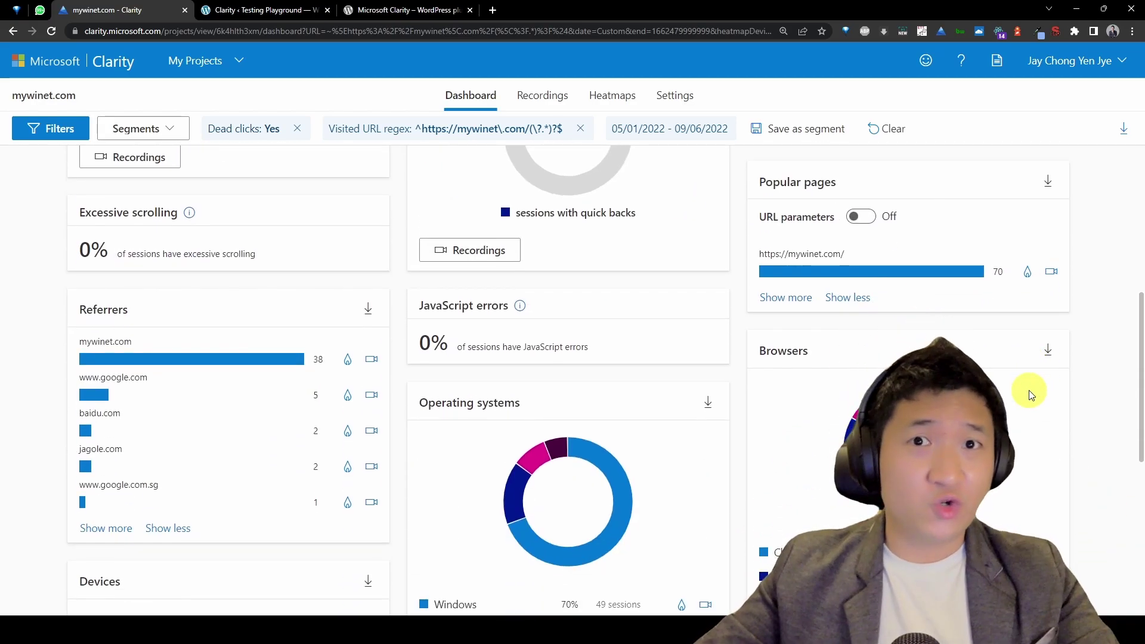
- Check the Rage clicks card and its definition, and remove the Dead clicks filter from the dashboard
scroll(624, 326, up, 6)
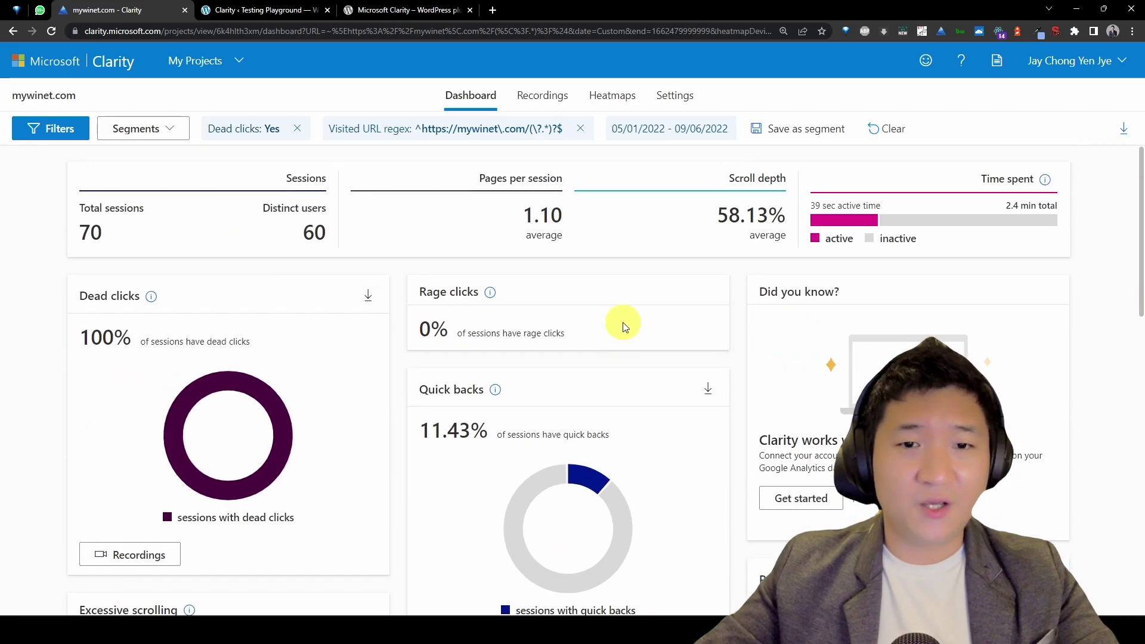
scroll(623, 327, down, 2)
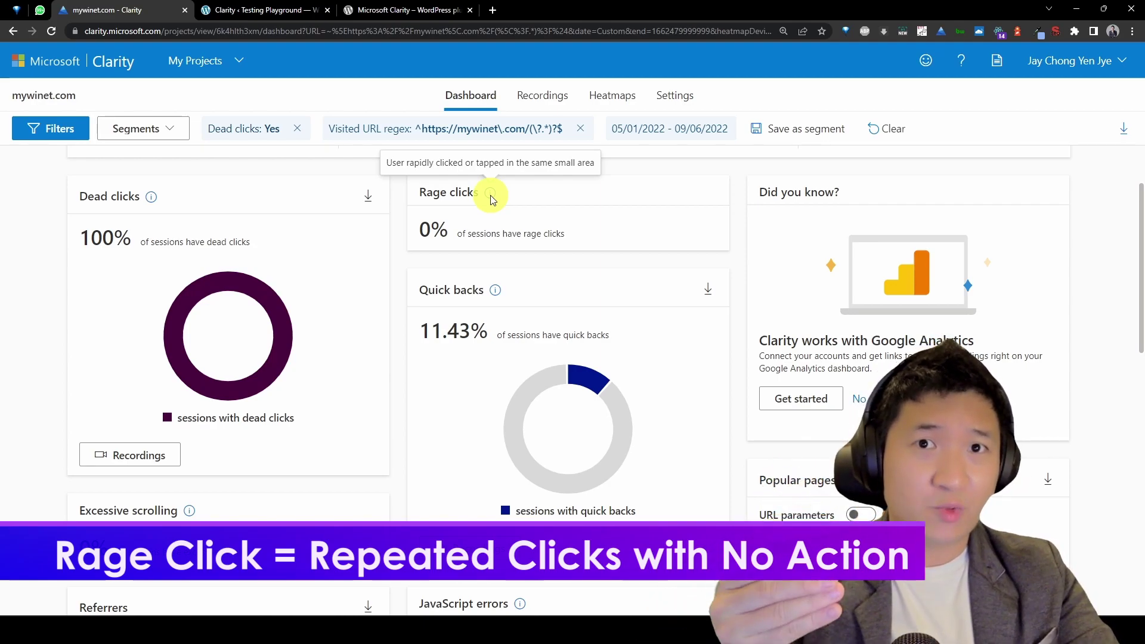
drag(567, 236, 444, 237)
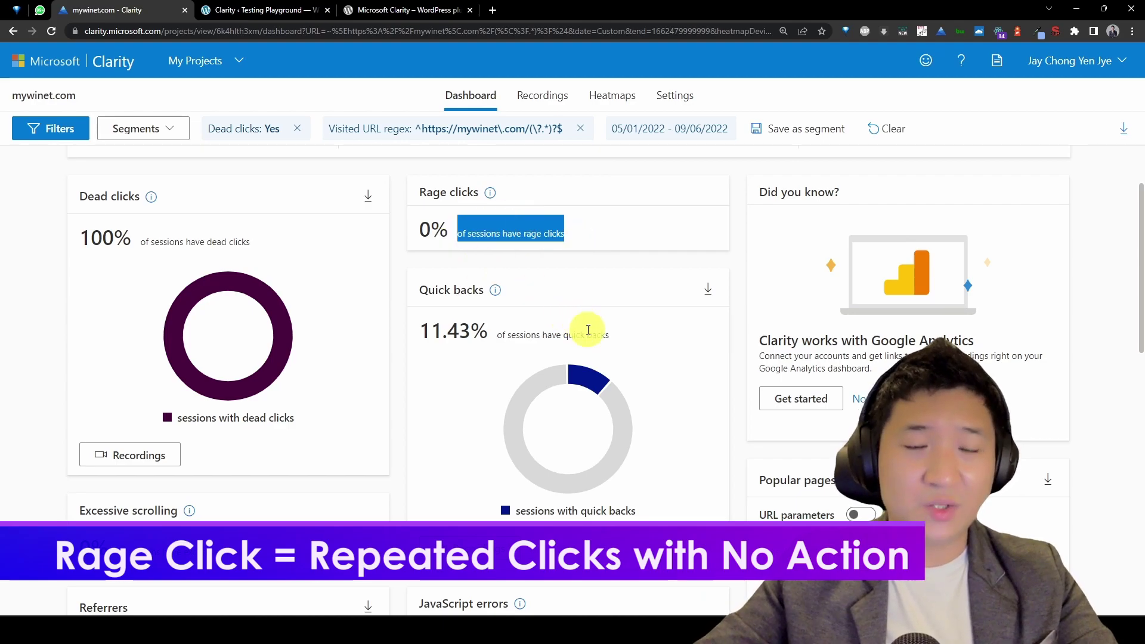
click(293, 253)
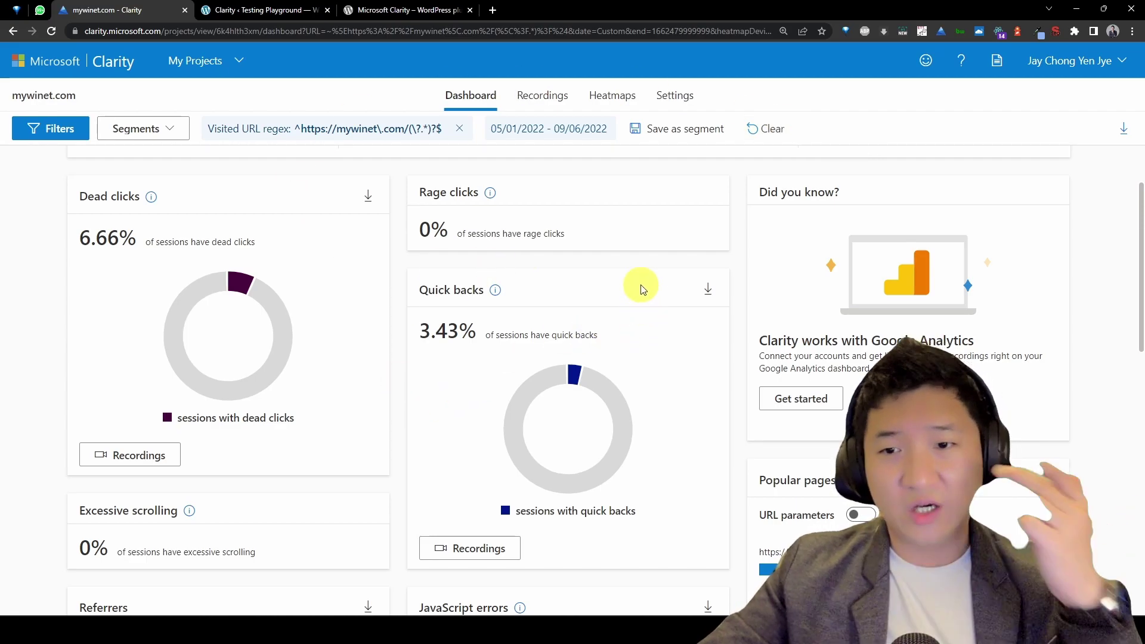
- Examine the Quick backs card, including its definition, share of sessions and chart
scroll(557, 225, down, 2)
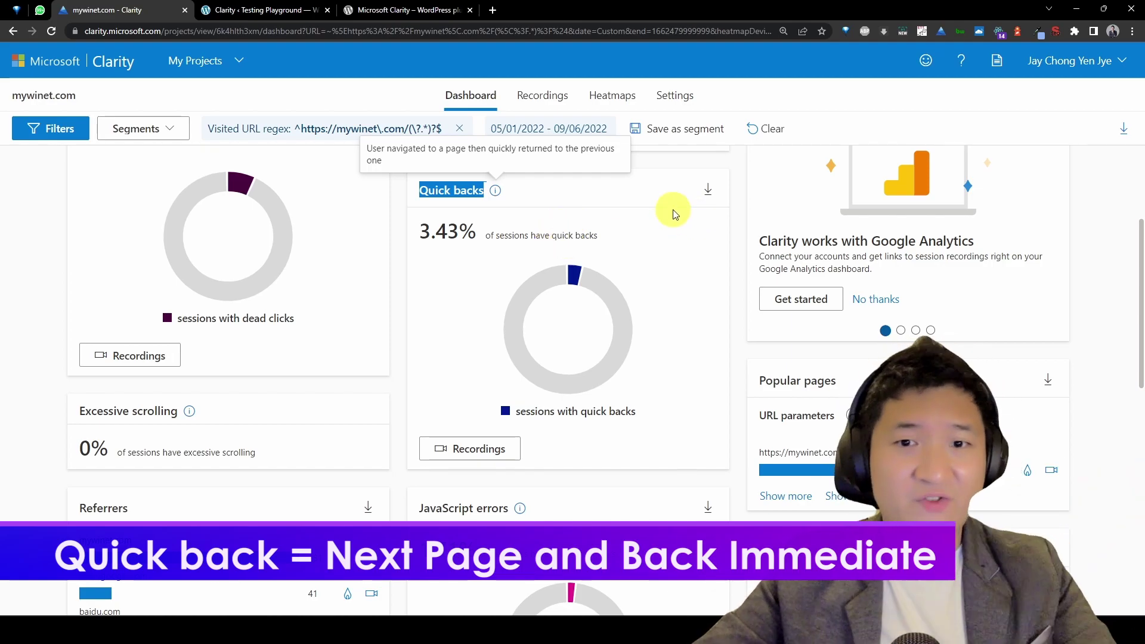
drag(430, 227, 734, 284)
click(734, 284)
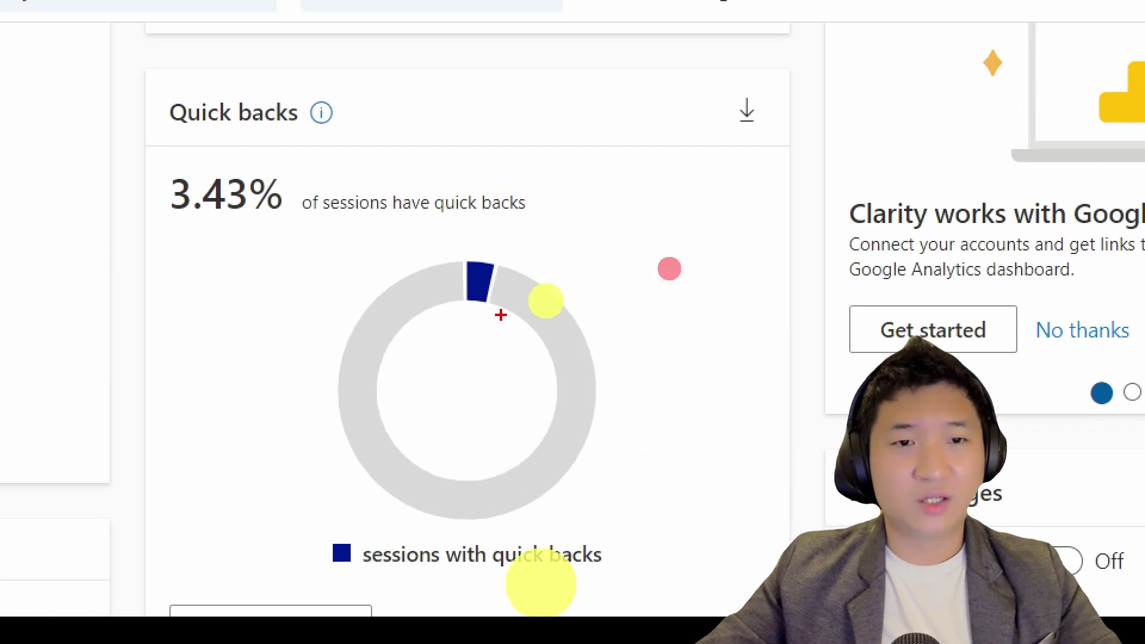
mouse_move(334, 84)
mouse_down()
mouse_move(153, 64)
mouse_move(263, 55)
mouse_up()
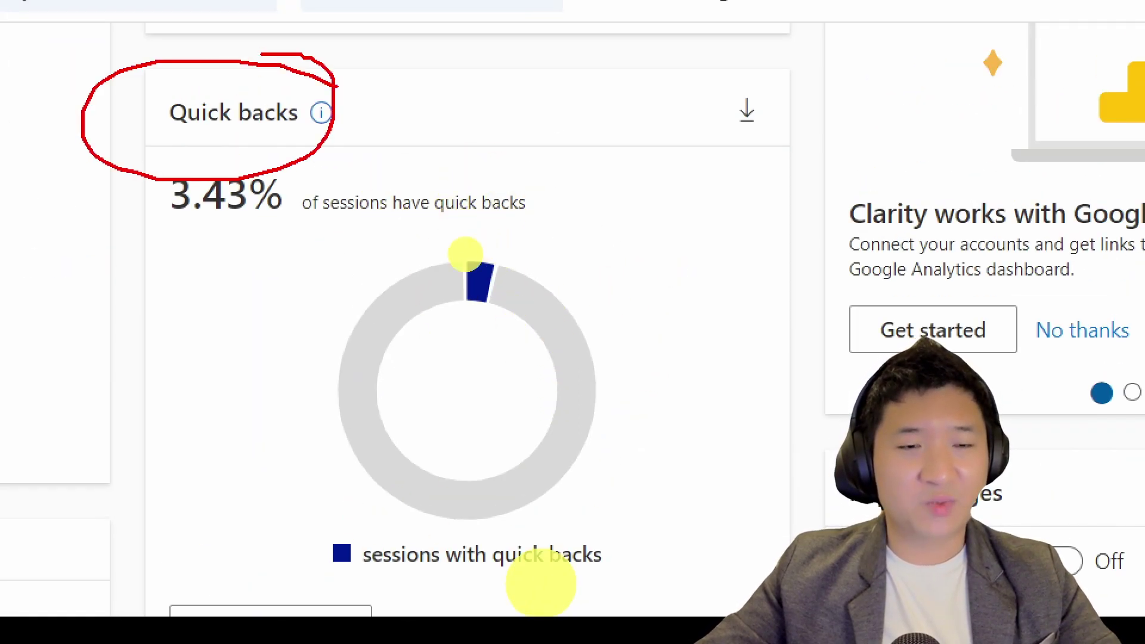
drag(417, 523, 430, 529)
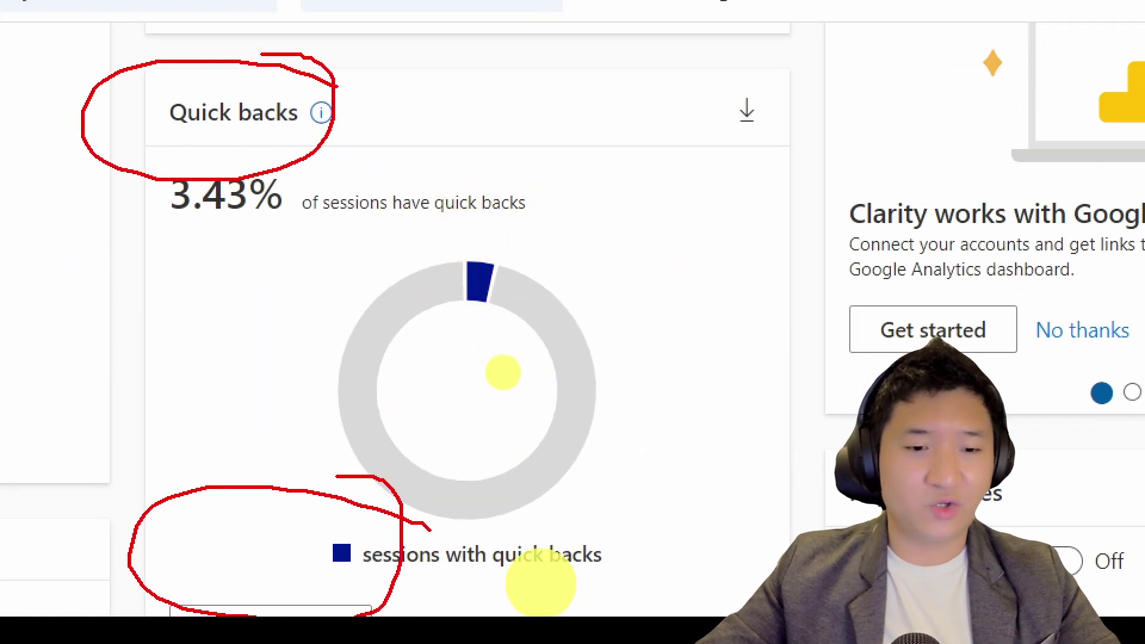
key(Escape)
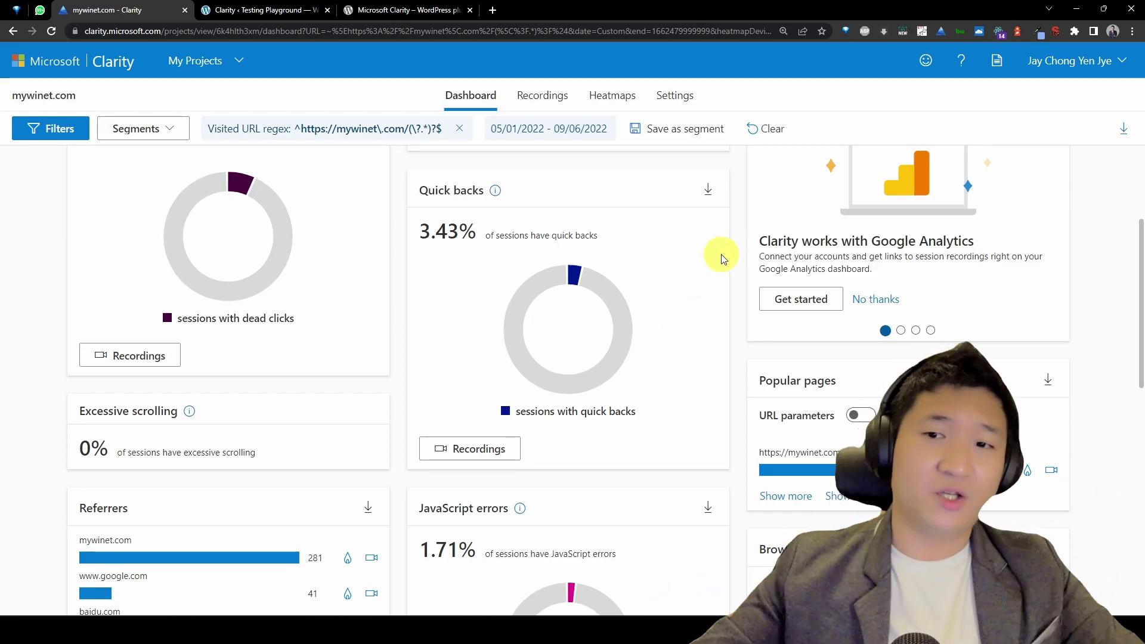
- Review the Excessive scrolling card and the Popular pages card on the dashboard
scroll(825, 289, down, 3)
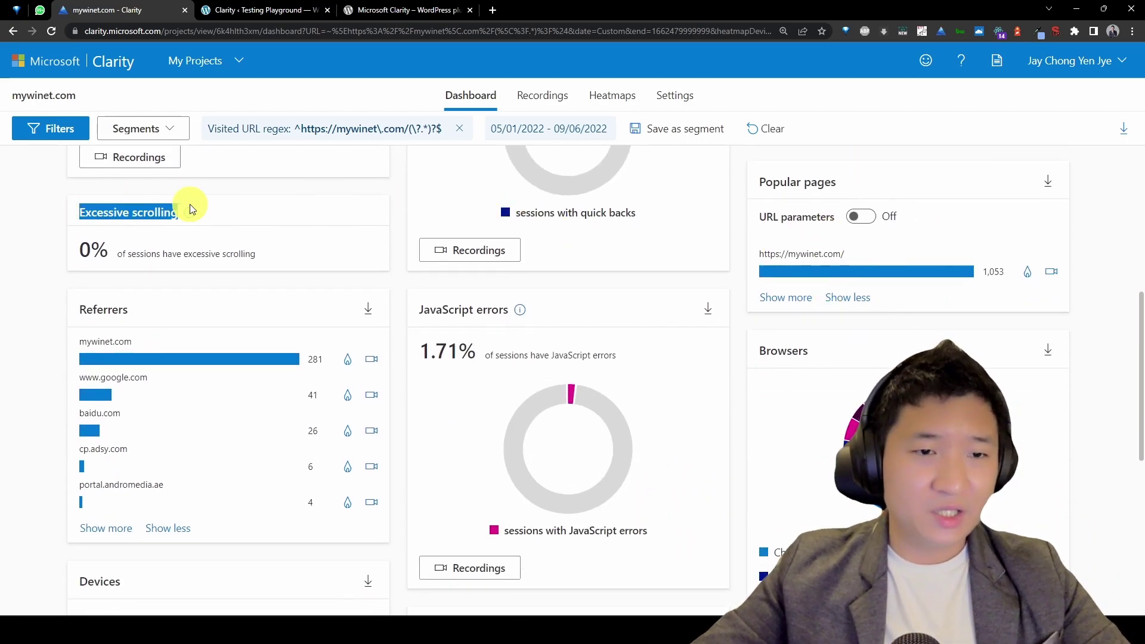
mouse_move(190, 209)
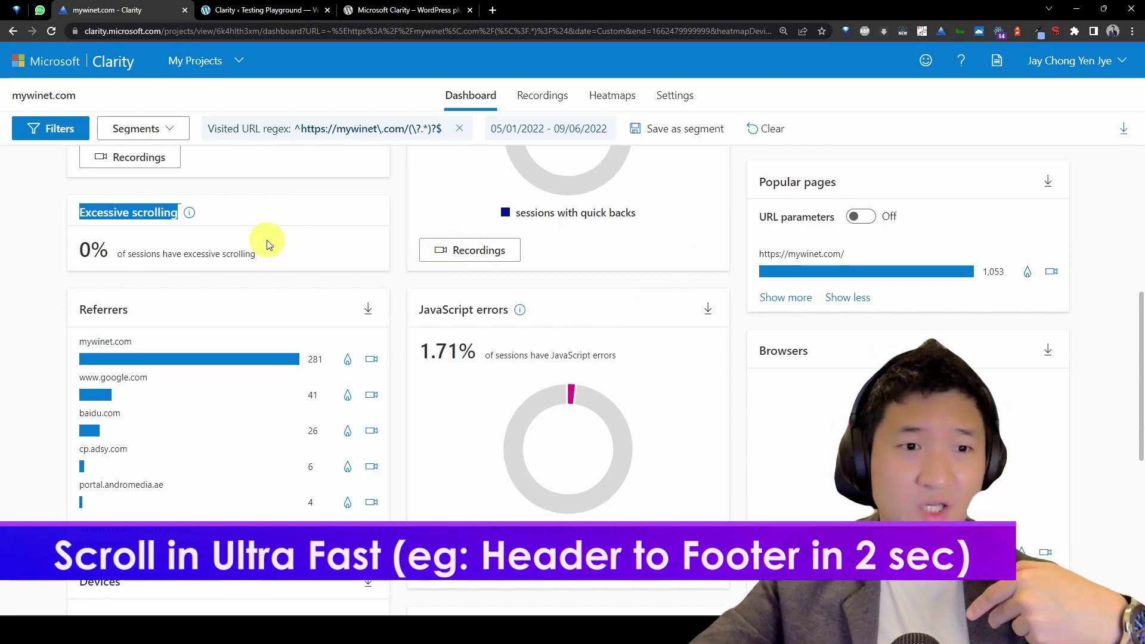
click(131, 227)
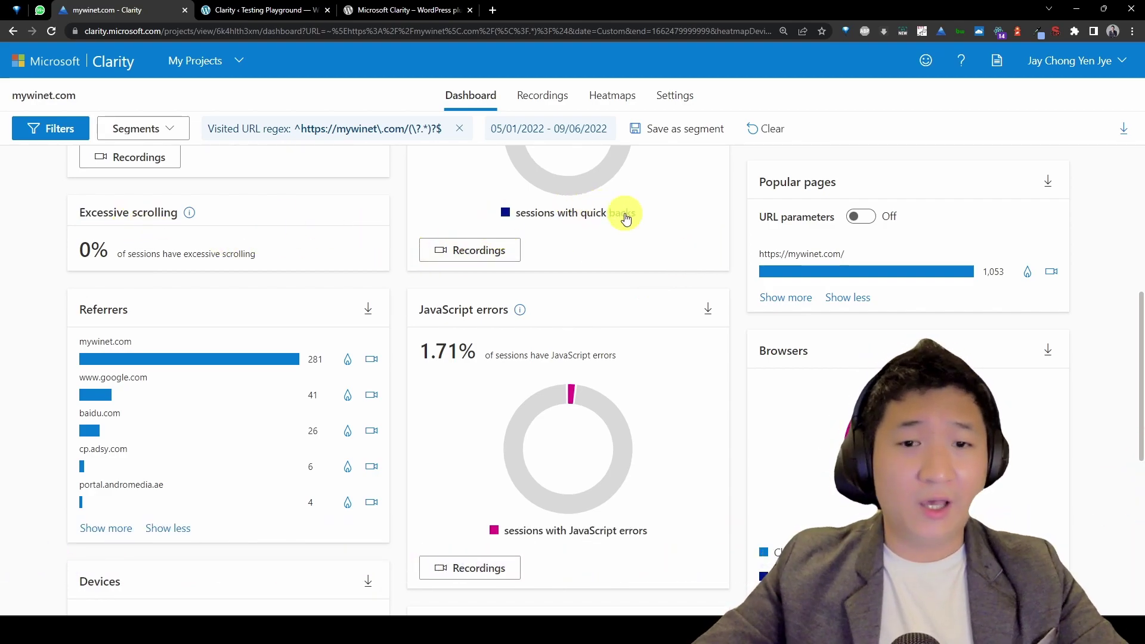
drag(796, 183, 985, 304)
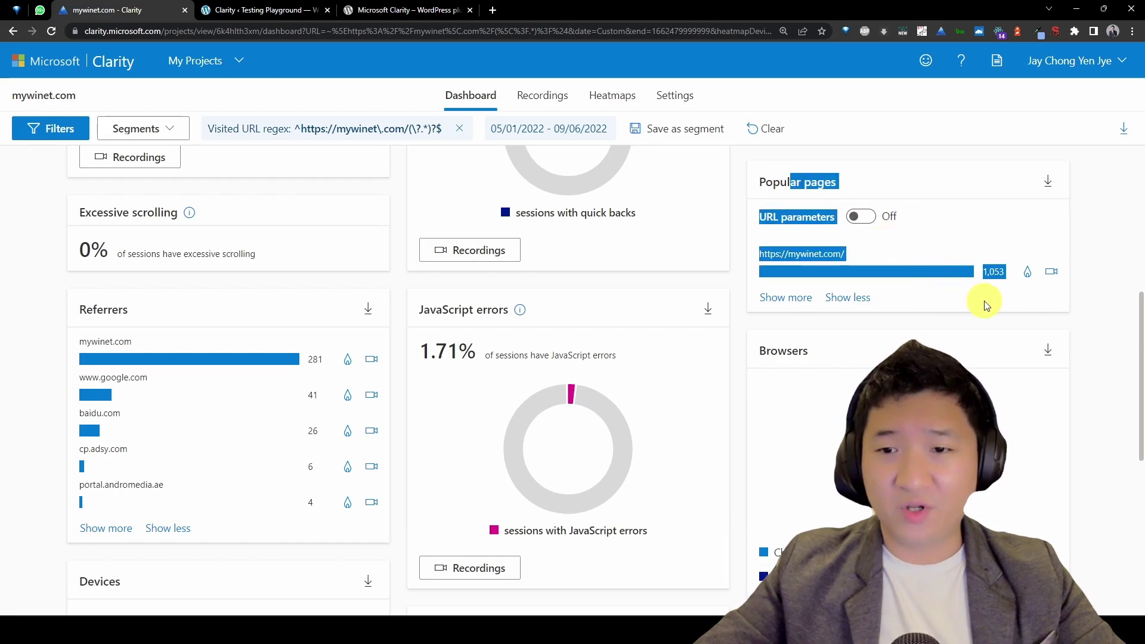
click(781, 298)
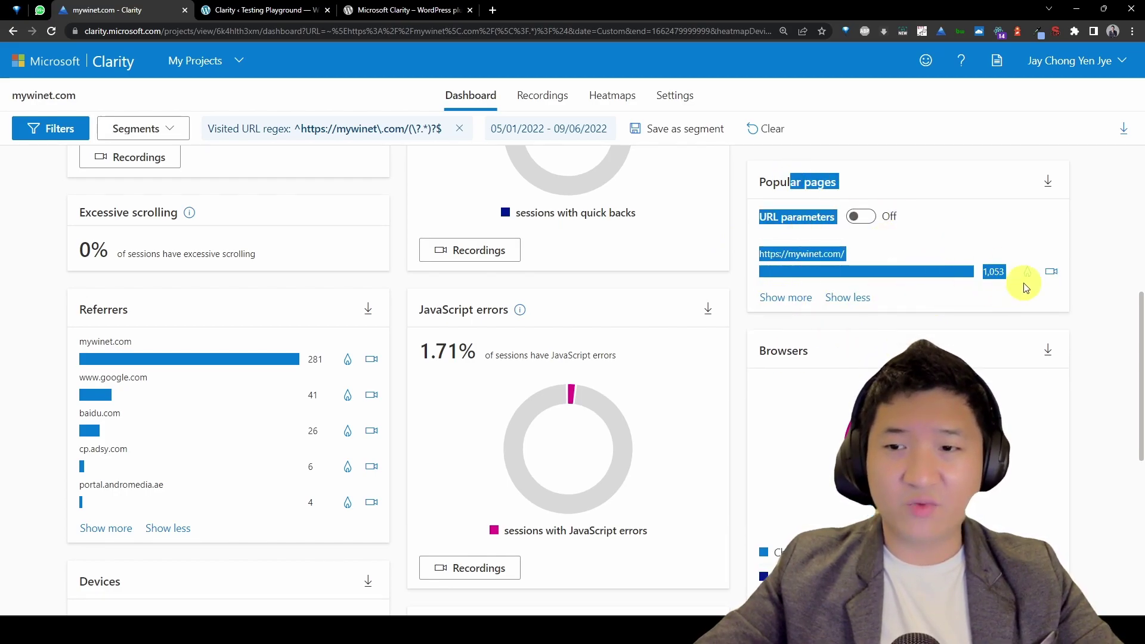
scroll(1022, 281, down, 2)
click(1095, 185)
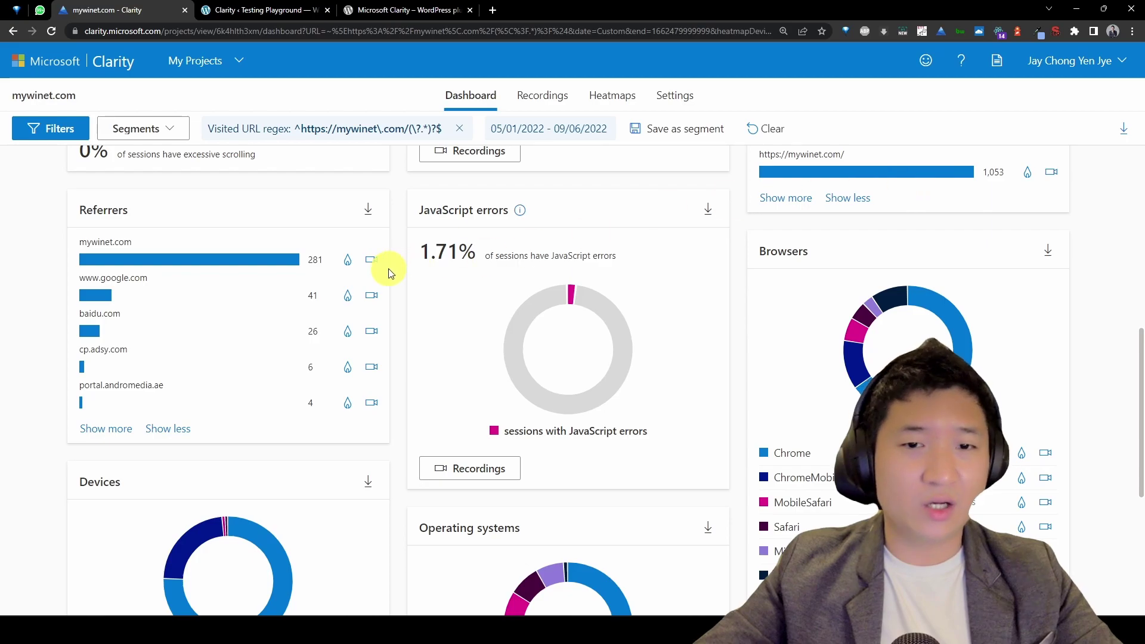
- Review the list of referring sites in the Referrers card and the session share in the JavaScript errors card
drag(62, 196, 231, 428)
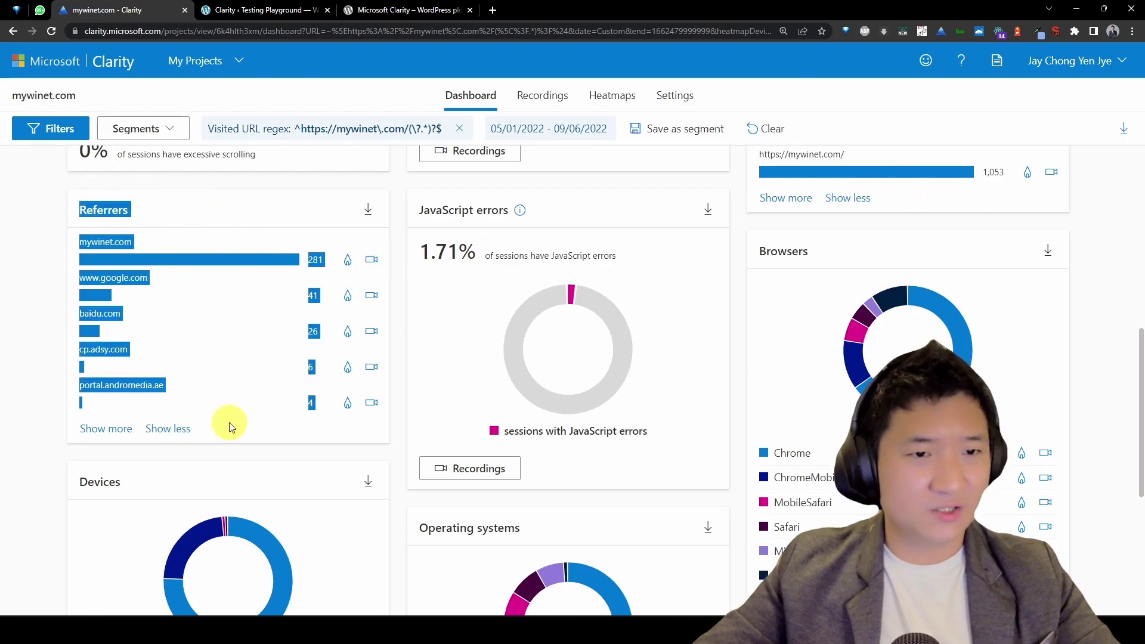
click(214, 261)
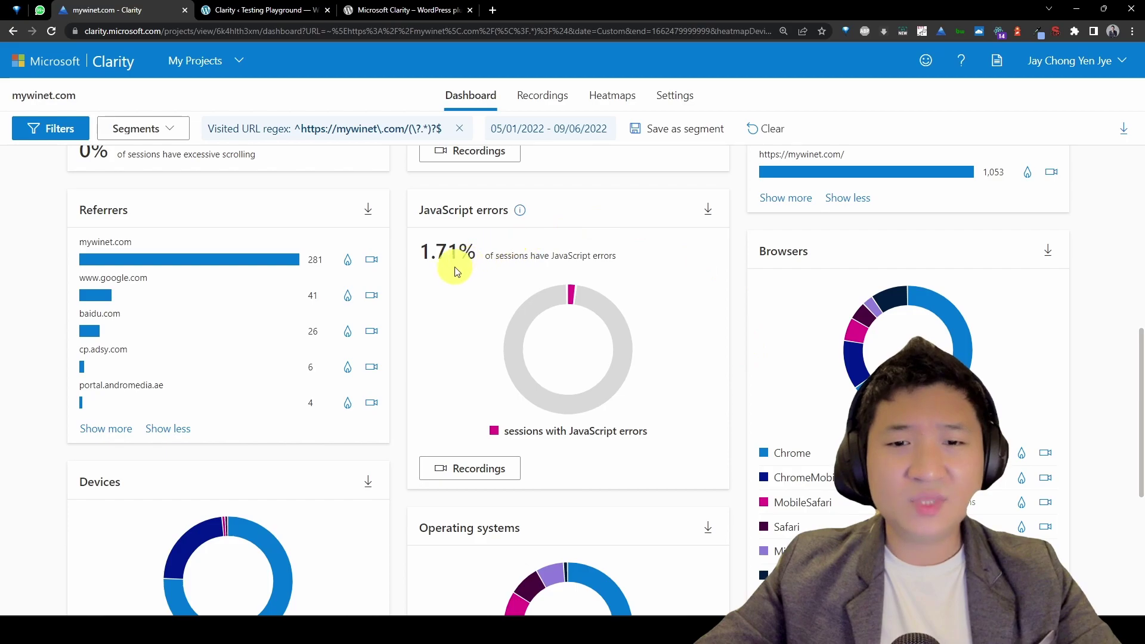
drag(477, 270, 413, 265)
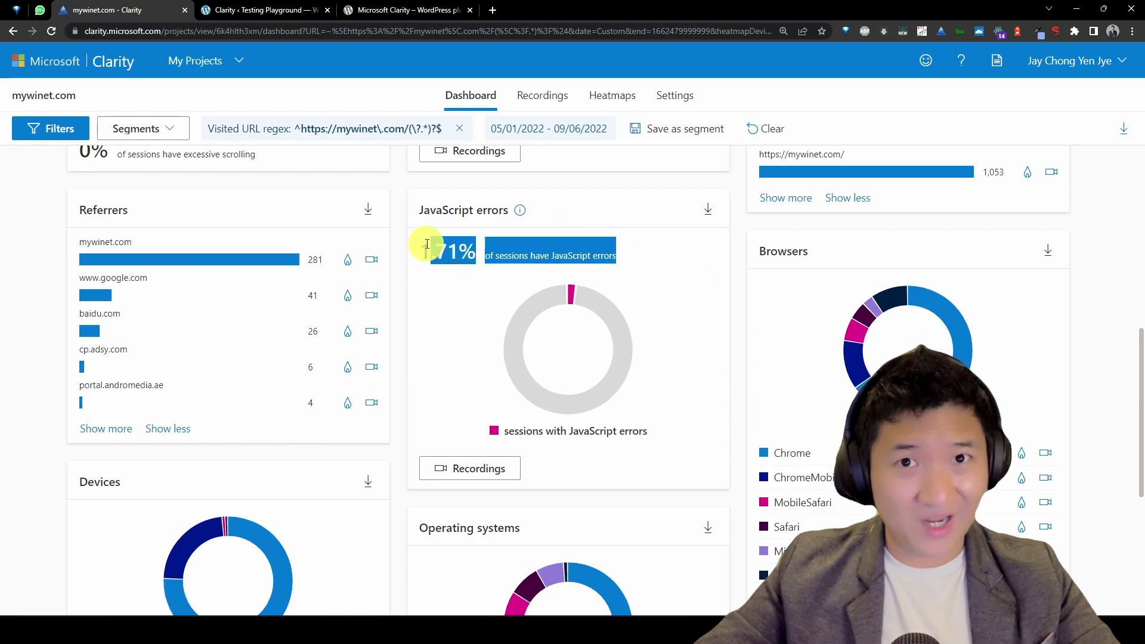
- Look through the Devices, Operating systems, Browsers and Countries breakdowns at the end of the dashboard
scroll(672, 334, down, 5)
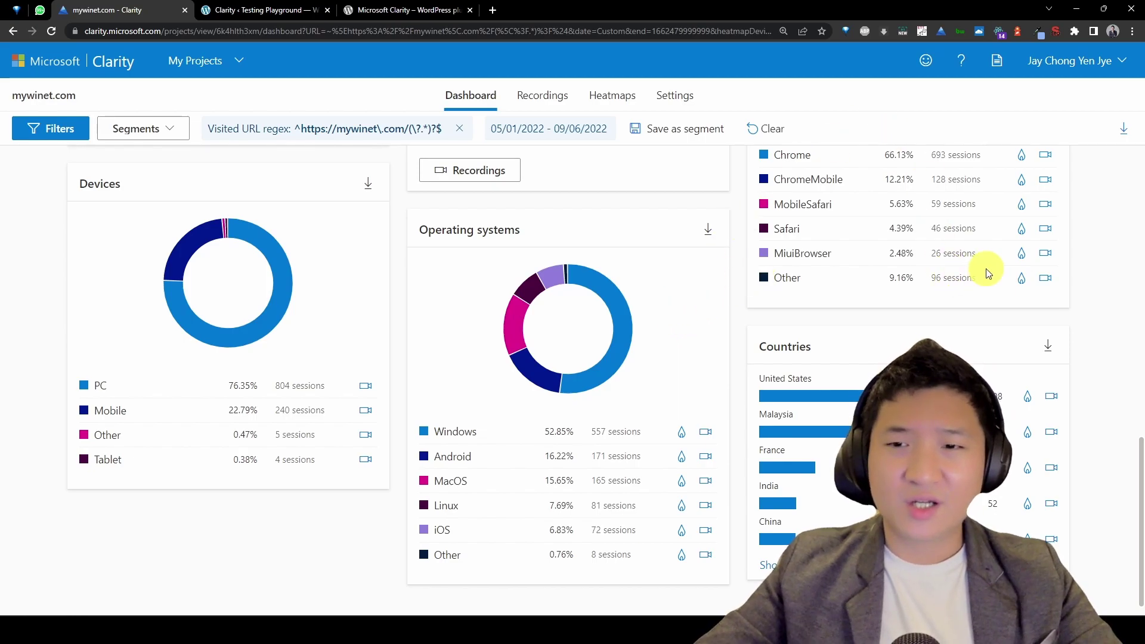
scroll(988, 274, up, 3)
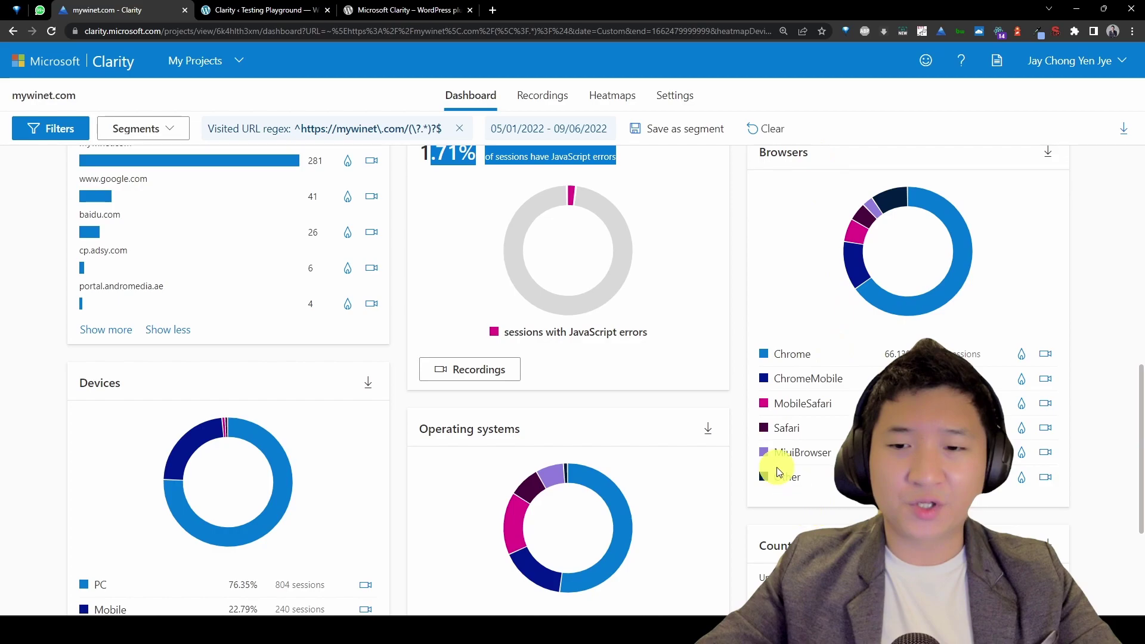
scroll(715, 372, down, 4)
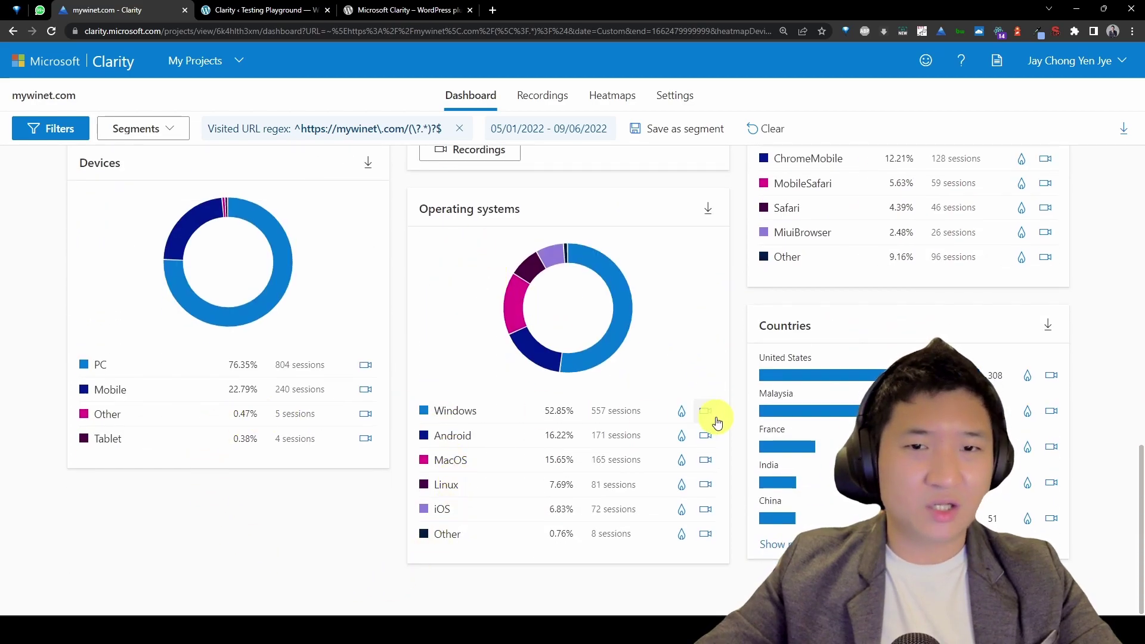
- Open the project's heatmaps and examine the PC click heatmap from the homepage's header to its footer
scroll(551, 317, up, 10)
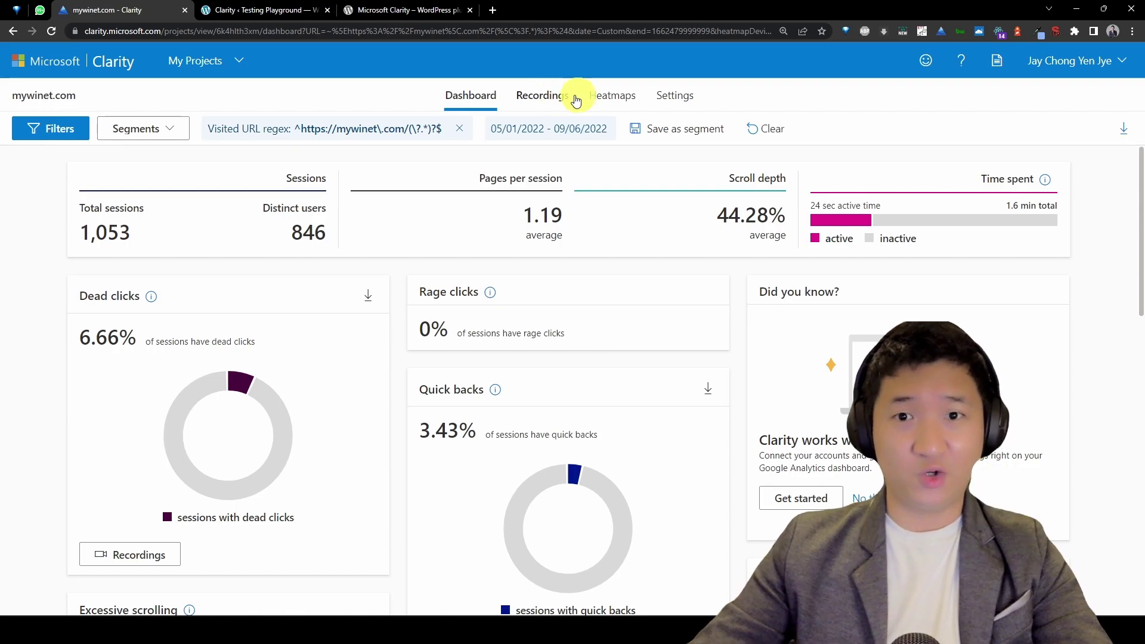
click(602, 99)
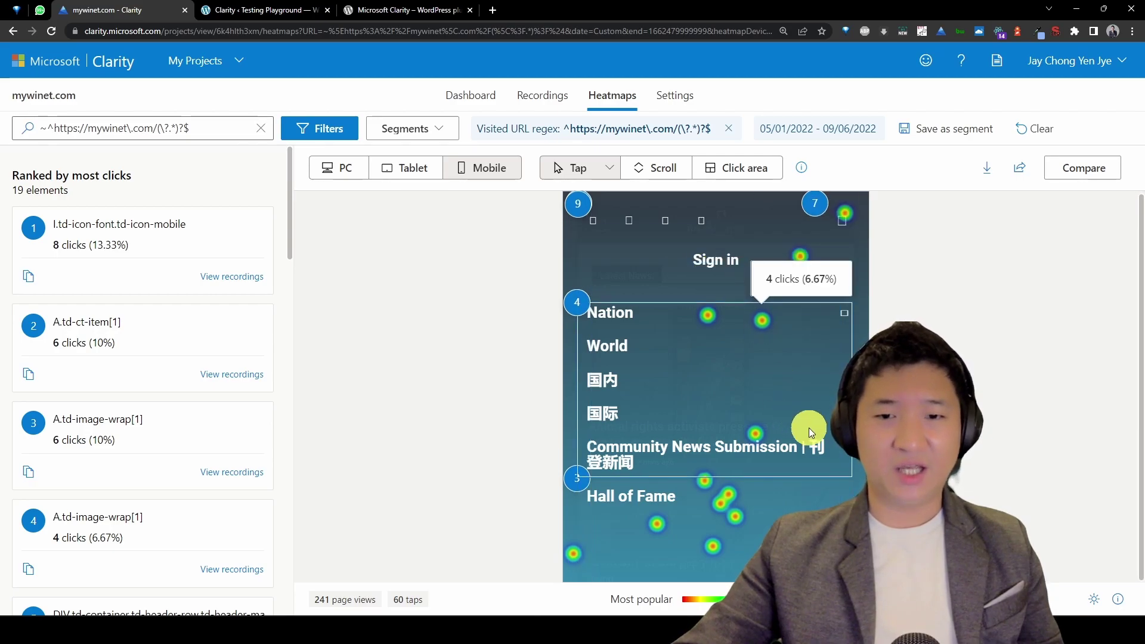
click(322, 168)
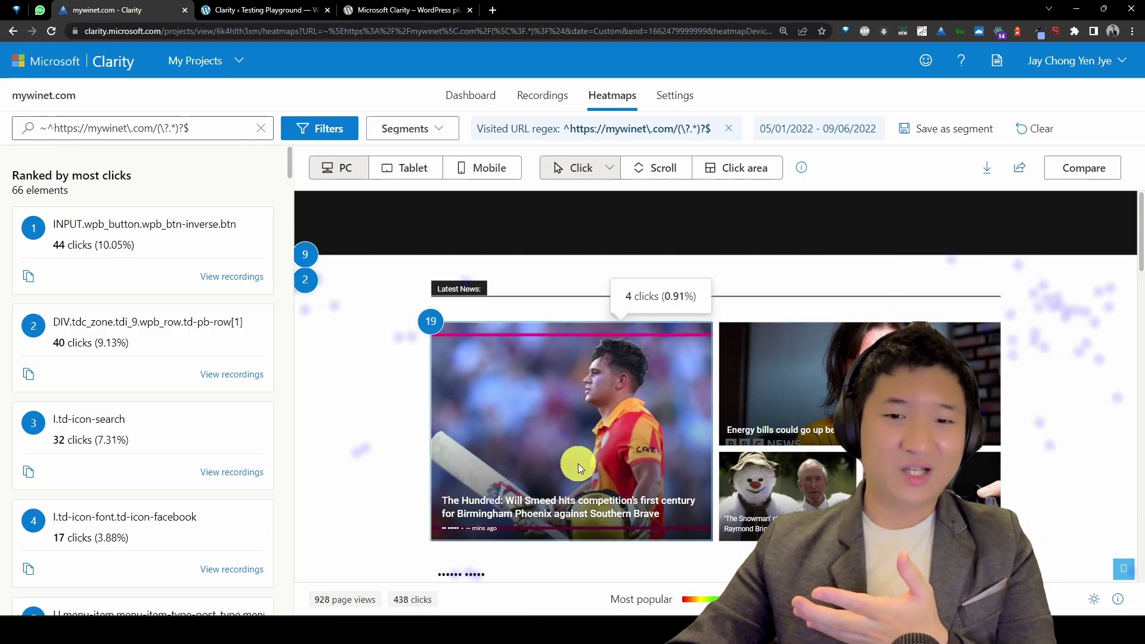
scroll(1033, 385, down, 5)
scroll(1032, 384, down, 3)
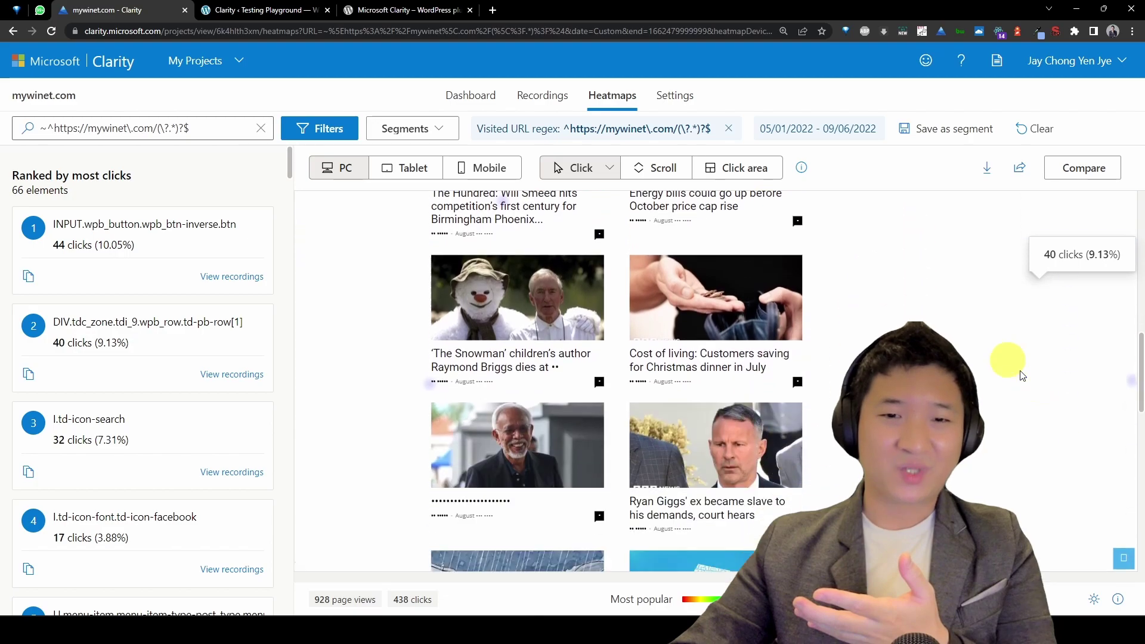
scroll(680, 312, up, 6)
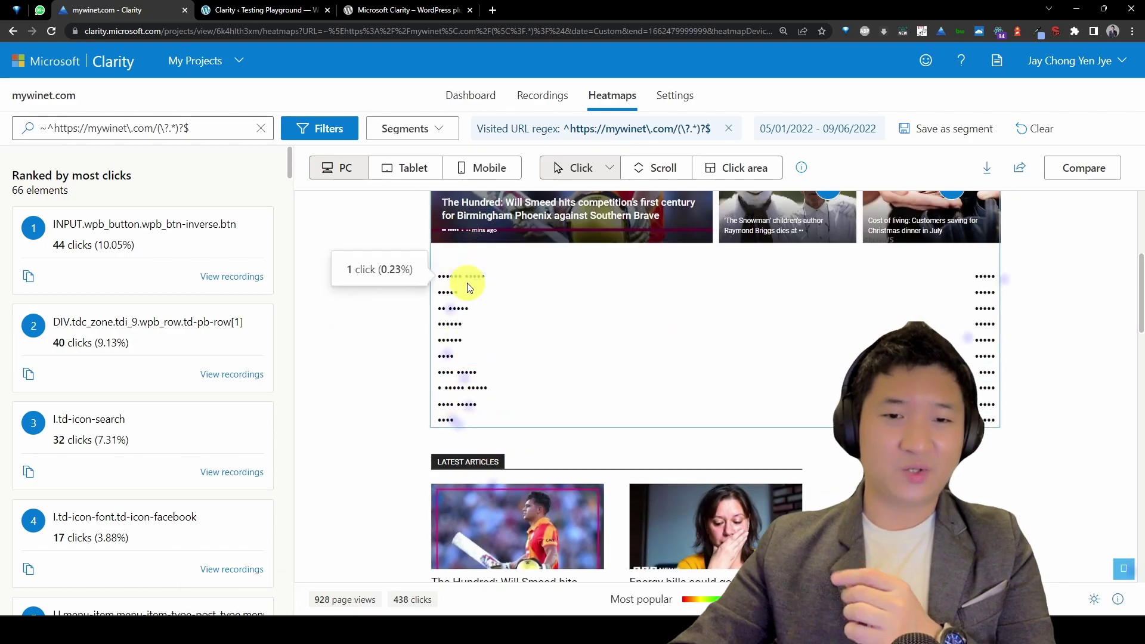
scroll(773, 456, down, 6)
scroll(716, 386, down, 10)
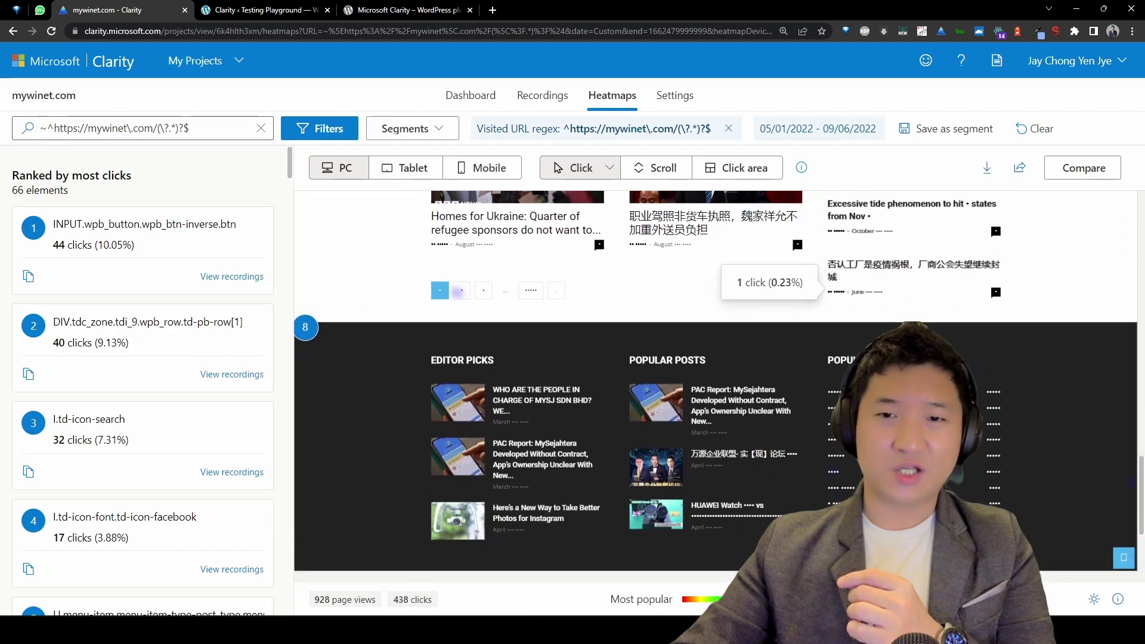
- Switch the PC heatmap to Scroll and examine what share of users reach each part of the homepage
click(667, 172)
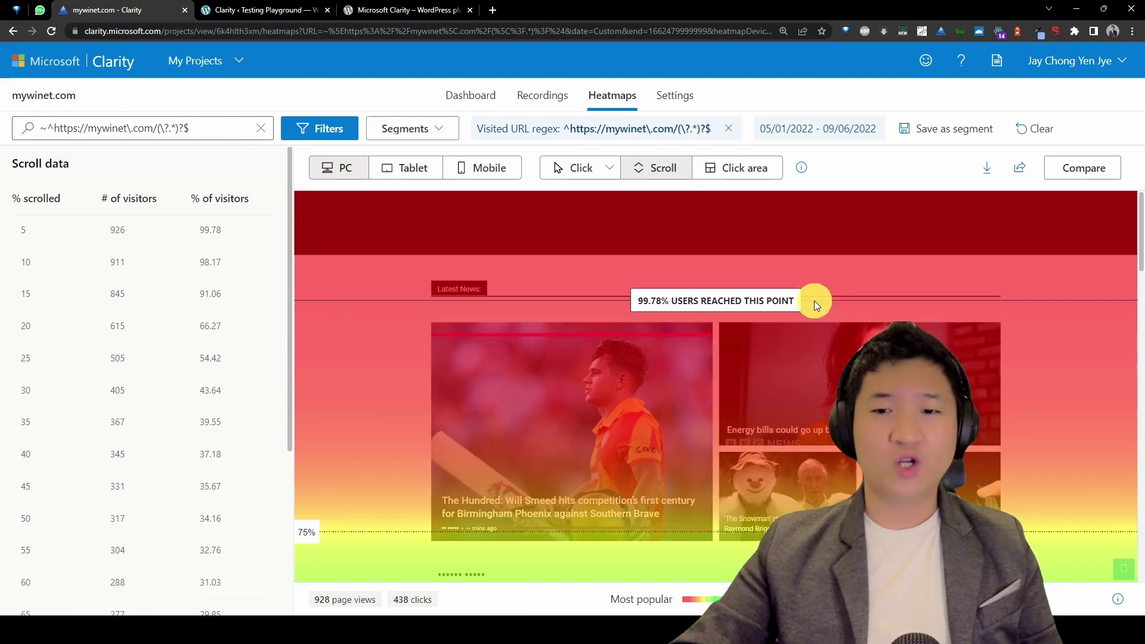
scroll(815, 301, down, 5)
scroll(815, 301, down, 2)
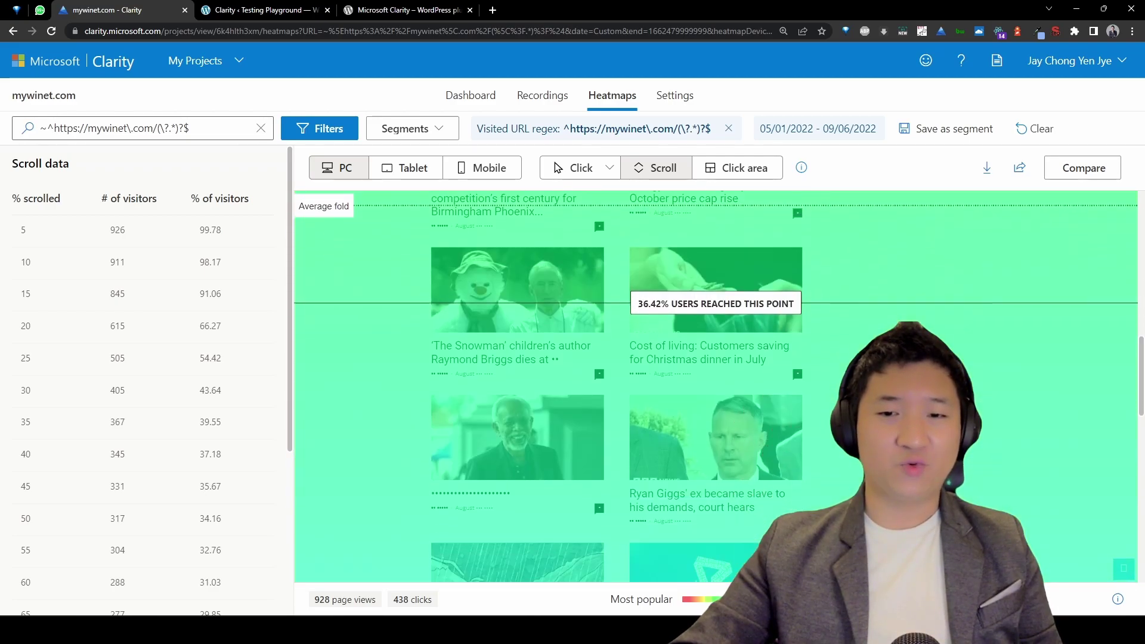
scroll(751, 390, up, 6)
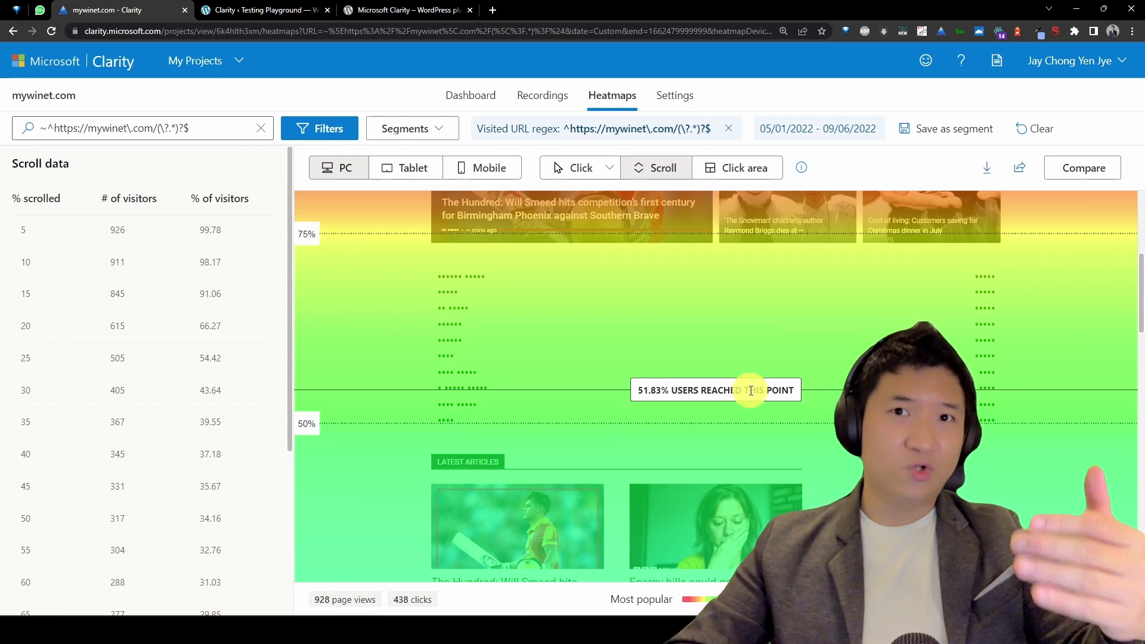
scroll(794, 399, up, 6)
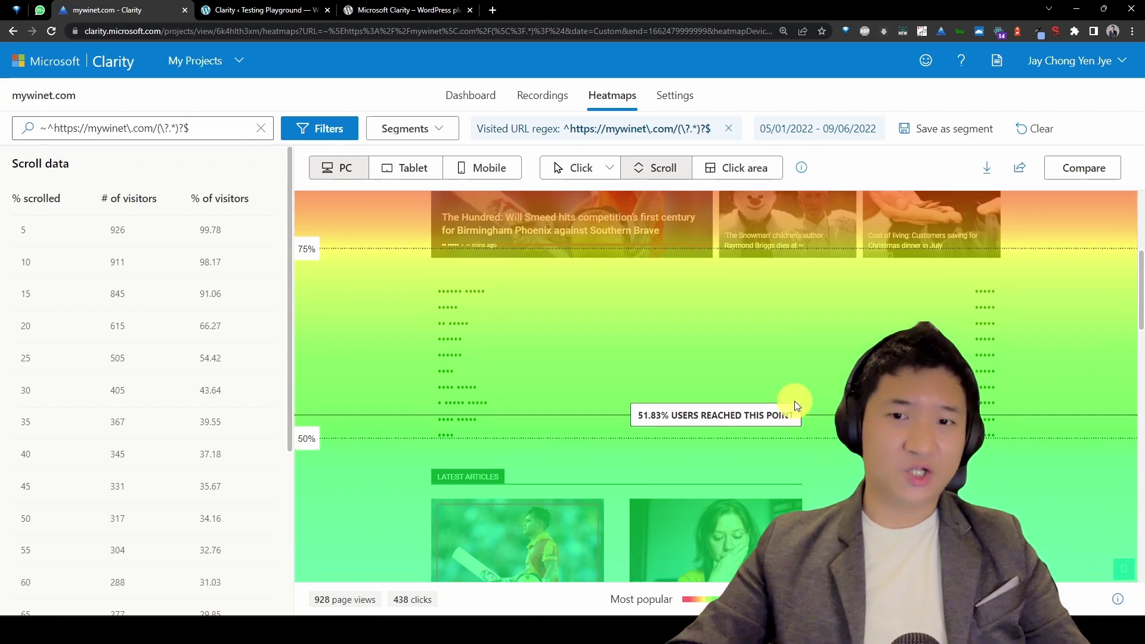
scroll(795, 398, down, 10)
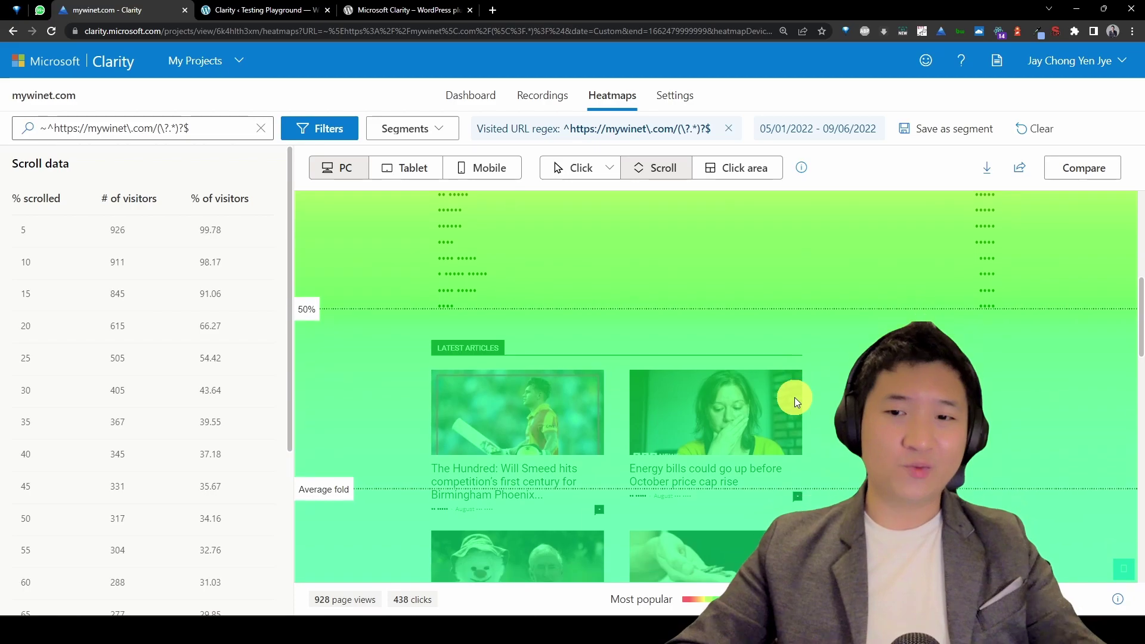
scroll(789, 335, down, 5)
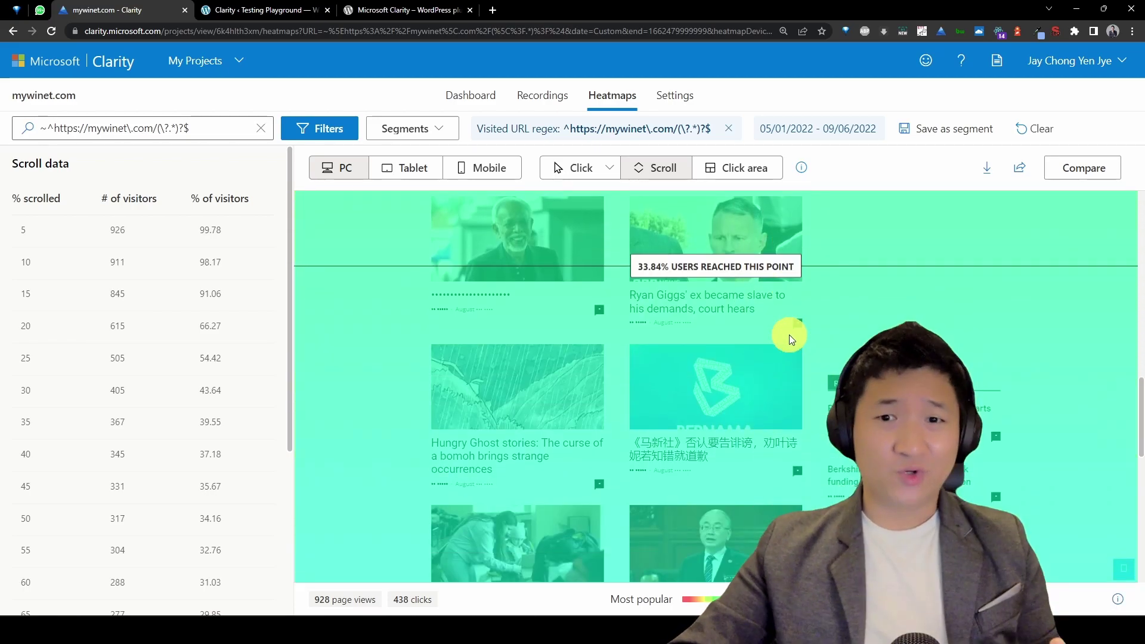
scroll(818, 322, down, 3)
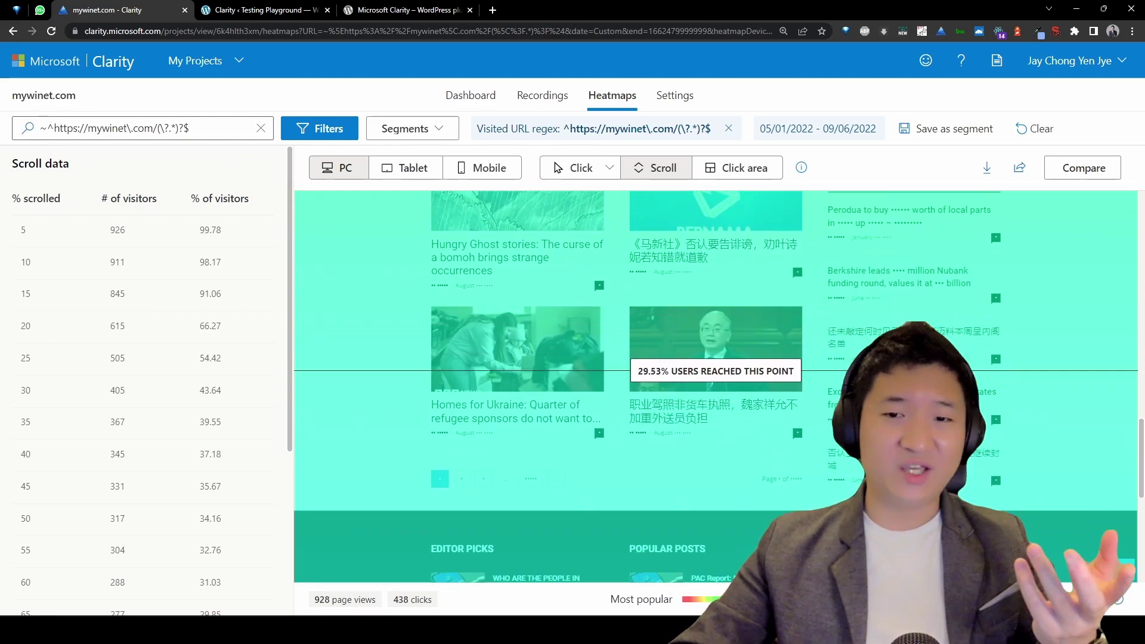
scroll(811, 422, down, 5)
scroll(811, 422, up, 2)
scroll(810, 422, up, 1)
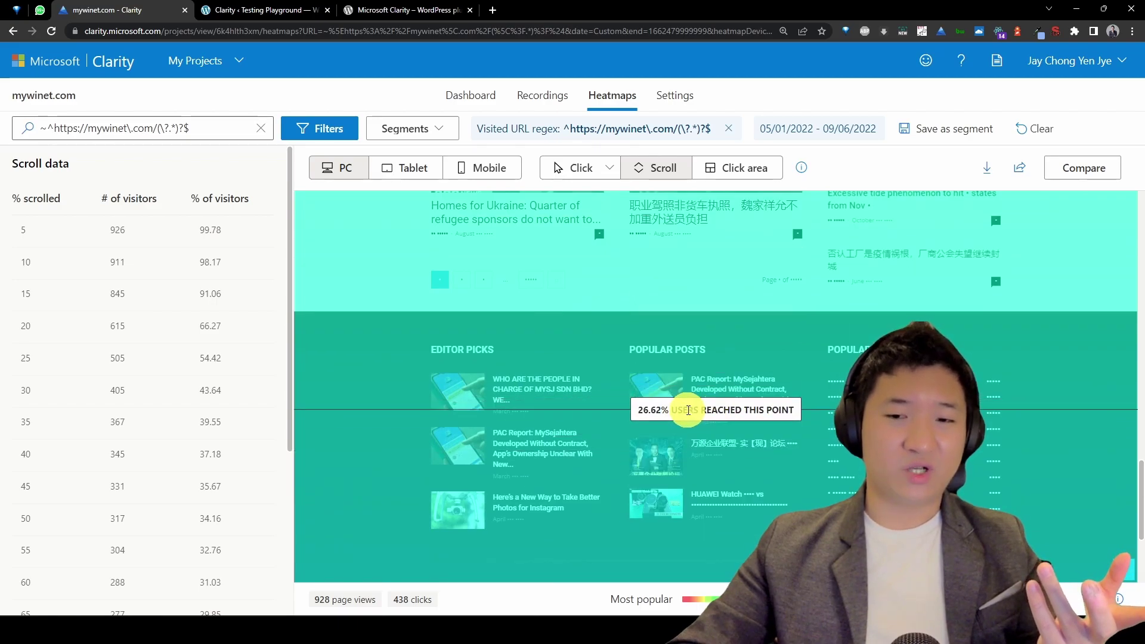
- Switch the PC heatmap to Click area and check the click share on the homepage's article cards
click(748, 170)
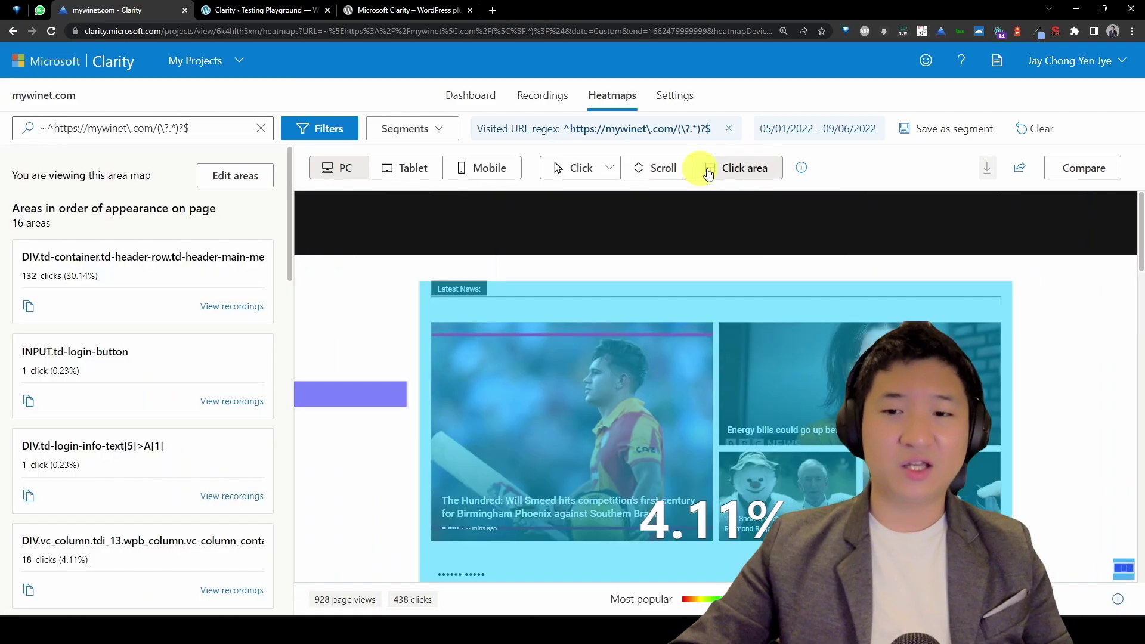
scroll(933, 268, down, 3)
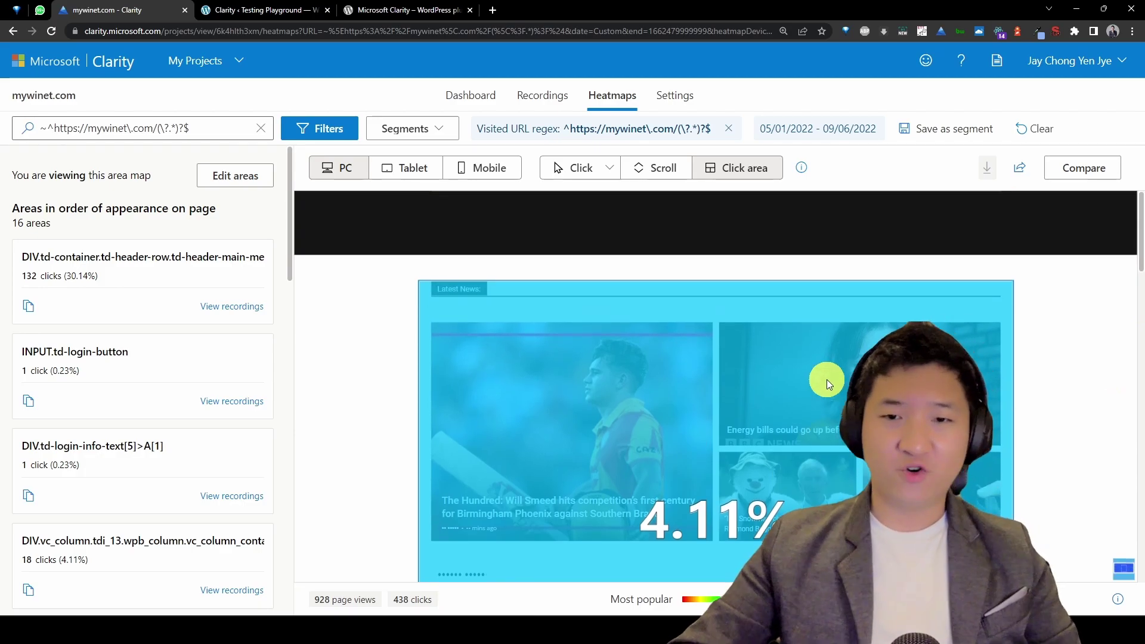
scroll(775, 352, down, 2)
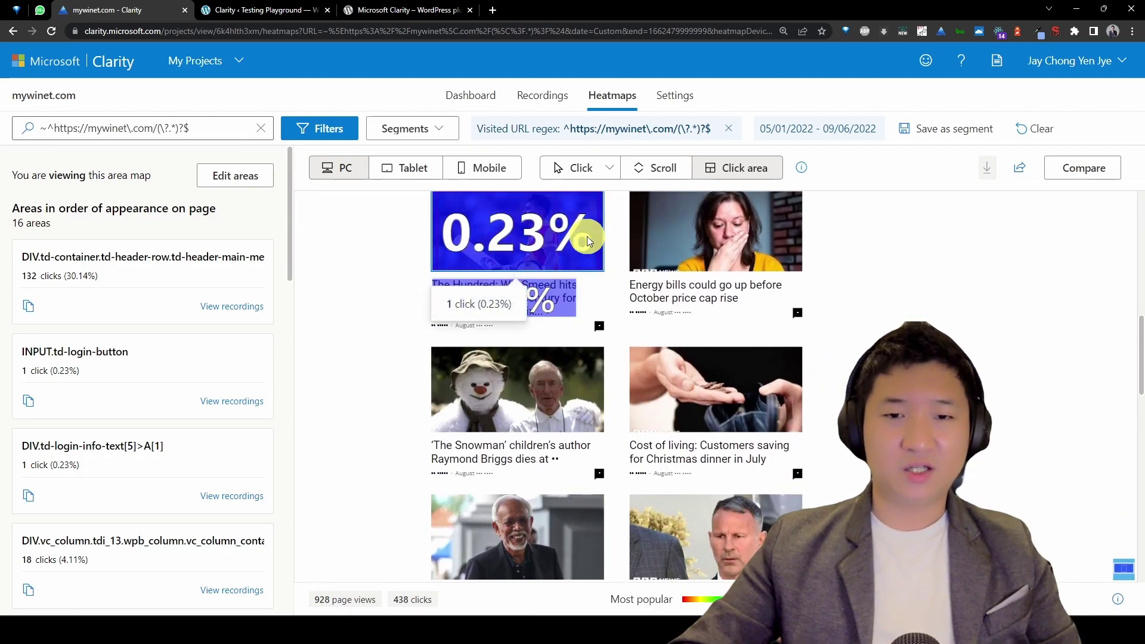
mouse_move(556, 298)
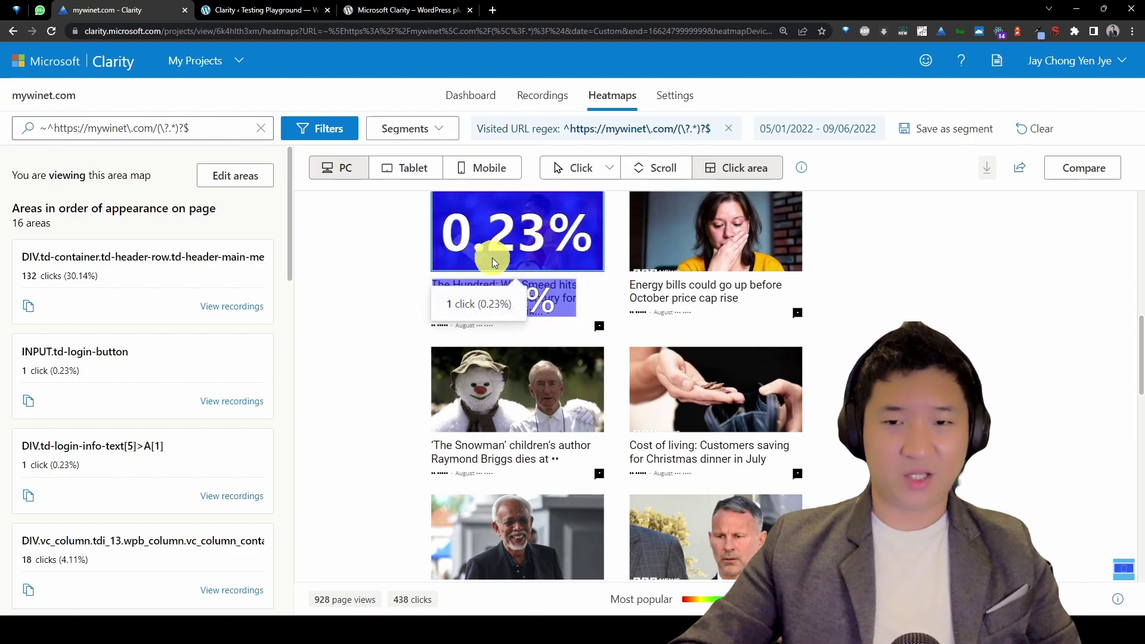
mouse_move(535, 258)
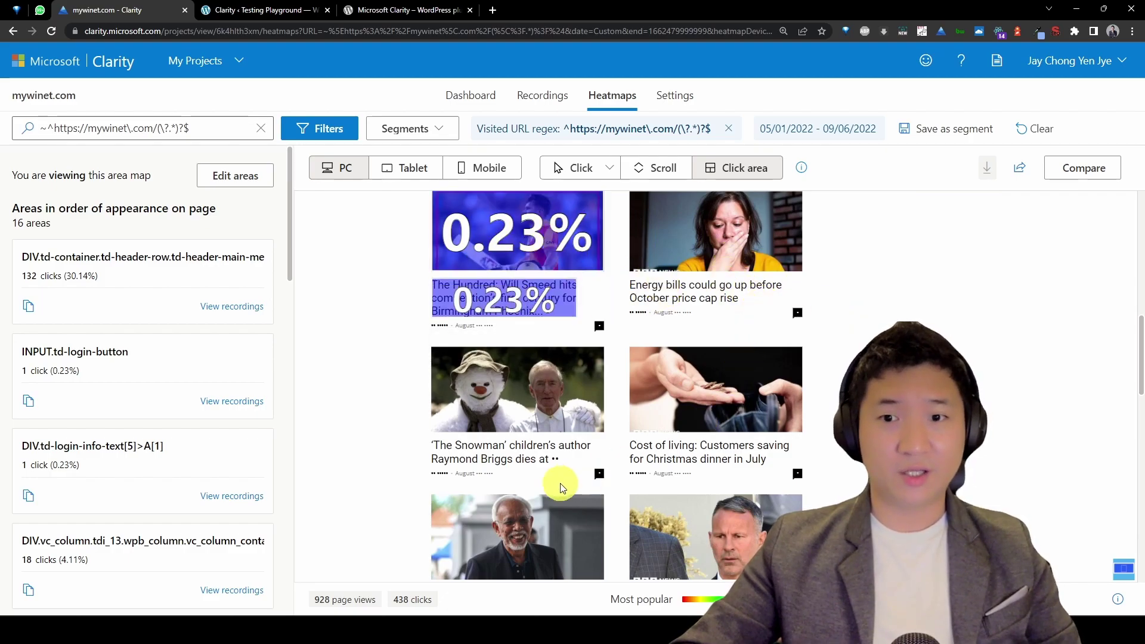
- Examine the click area shares across the remaining article cards, Recent Posts, Popular Posts, Popular Category and the footer
scroll(757, 311, down, 5)
scroll(776, 310, up, 2)
scroll(704, 385, down, 2)
scroll(722, 352, up, 2)
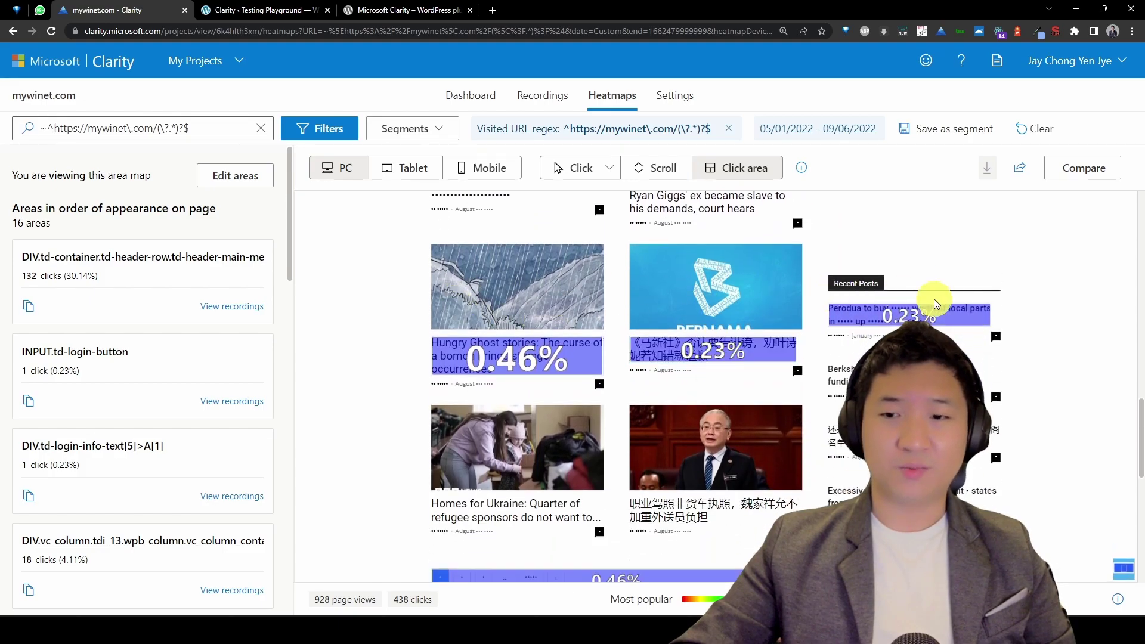
scroll(1065, 358, down, 1)
scroll(1063, 358, down, 4)
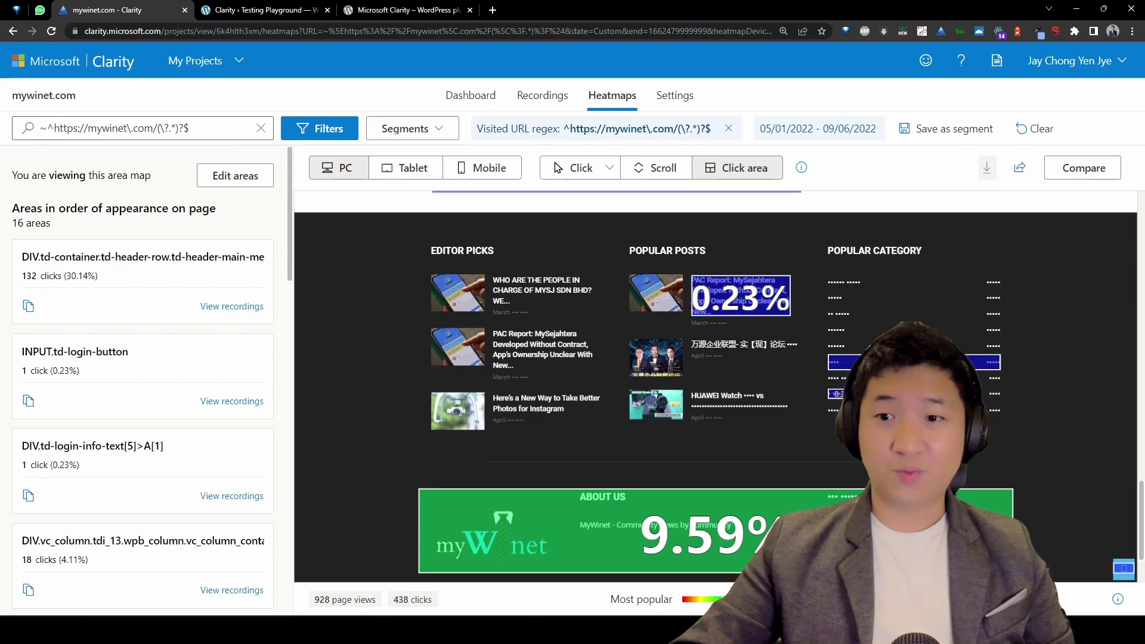
scroll(1083, 342, down, 1)
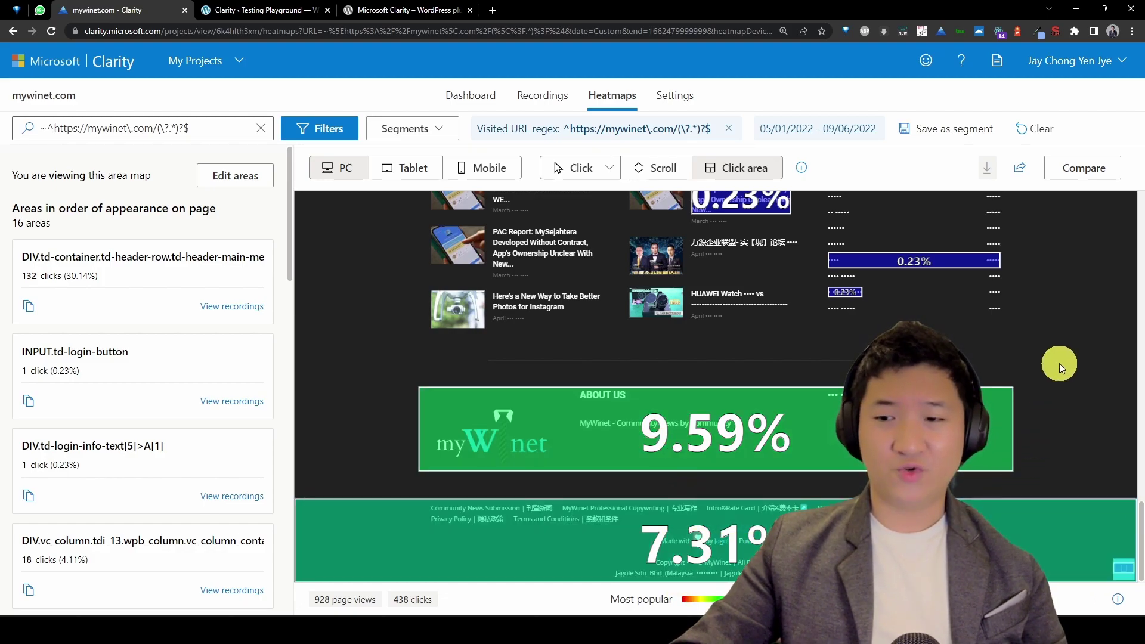
scroll(1059, 363, up, 10)
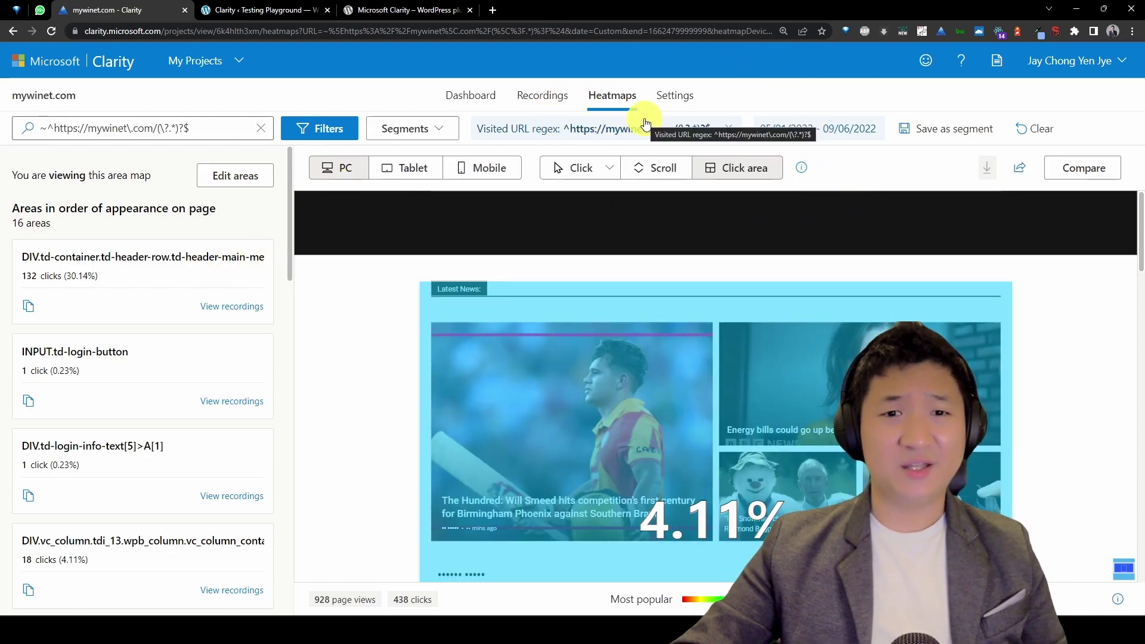
- Open the heatmap filters and look through the User info, User actions, Path, Traffic and Session options
click(326, 130)
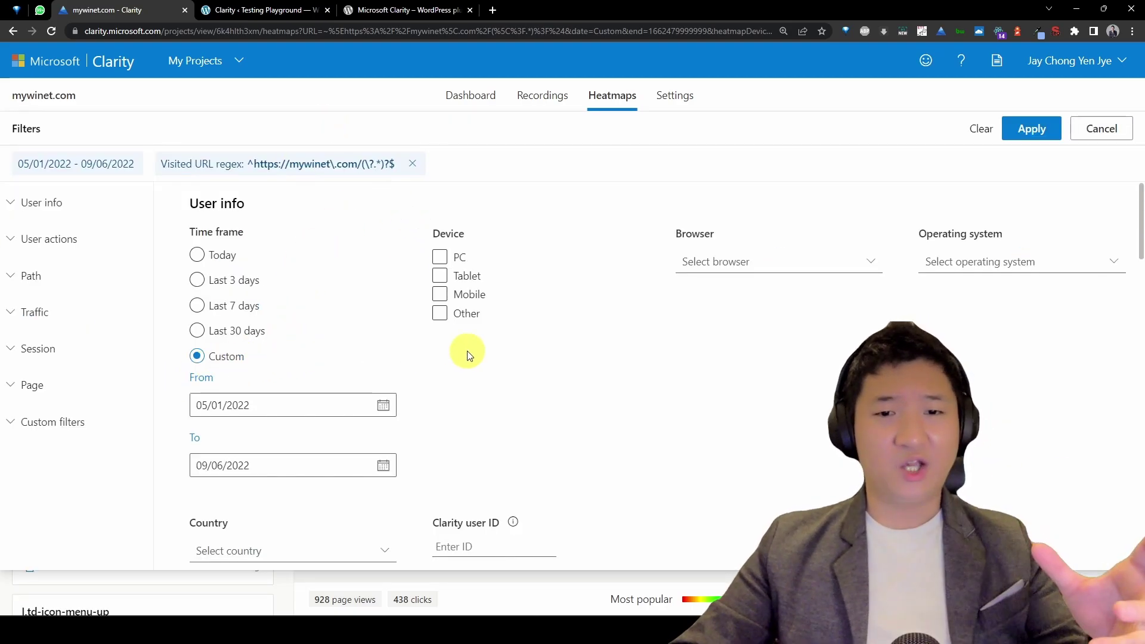
scroll(646, 264, down, 5)
click(127, 273)
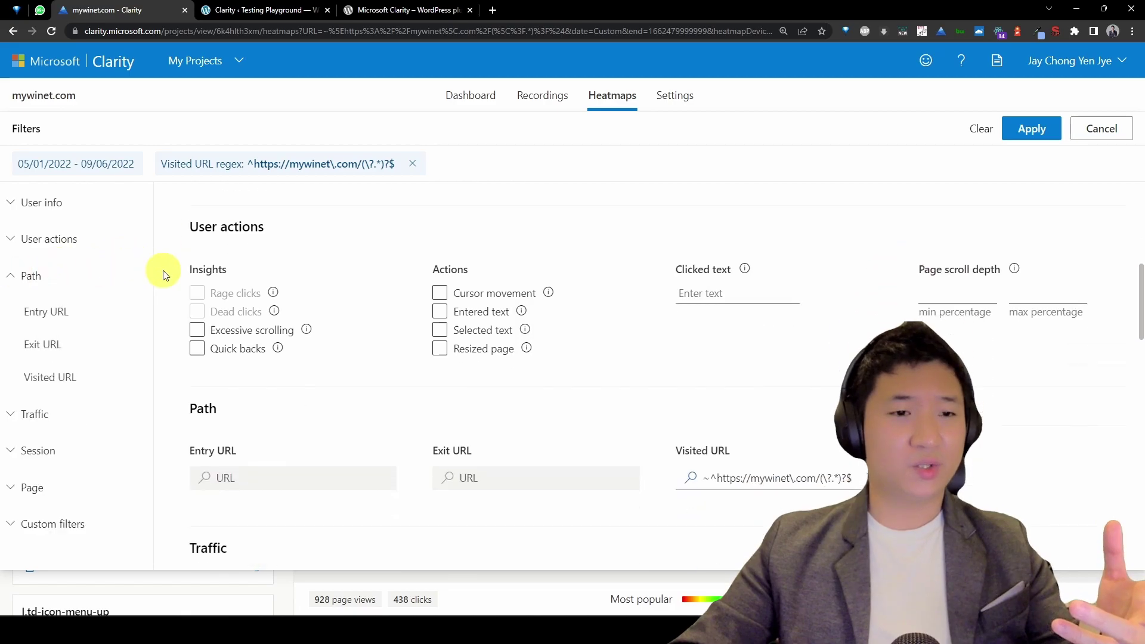
click(86, 418)
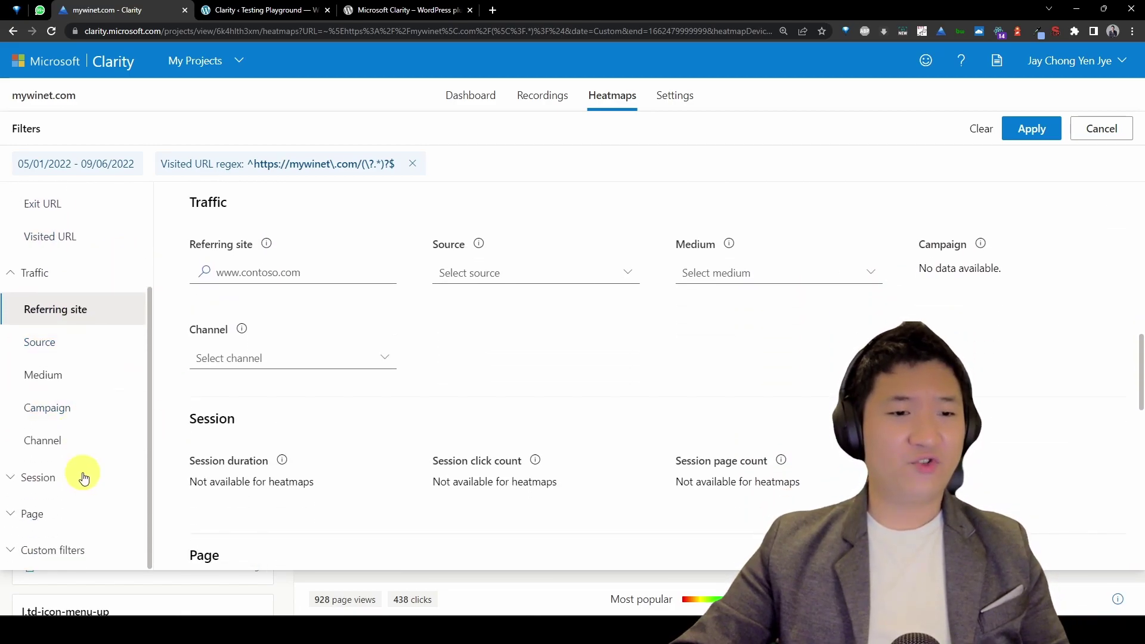
click(77, 475)
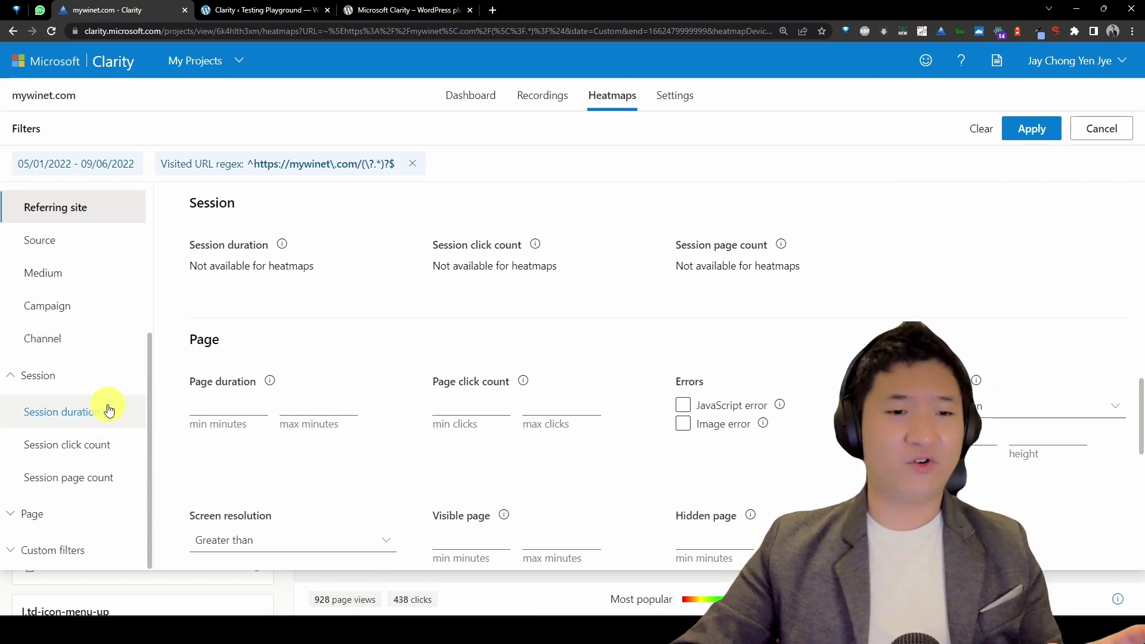
- Look through the Page filter options, including Screen resolution, and review the filter form back up to User info
click(85, 523)
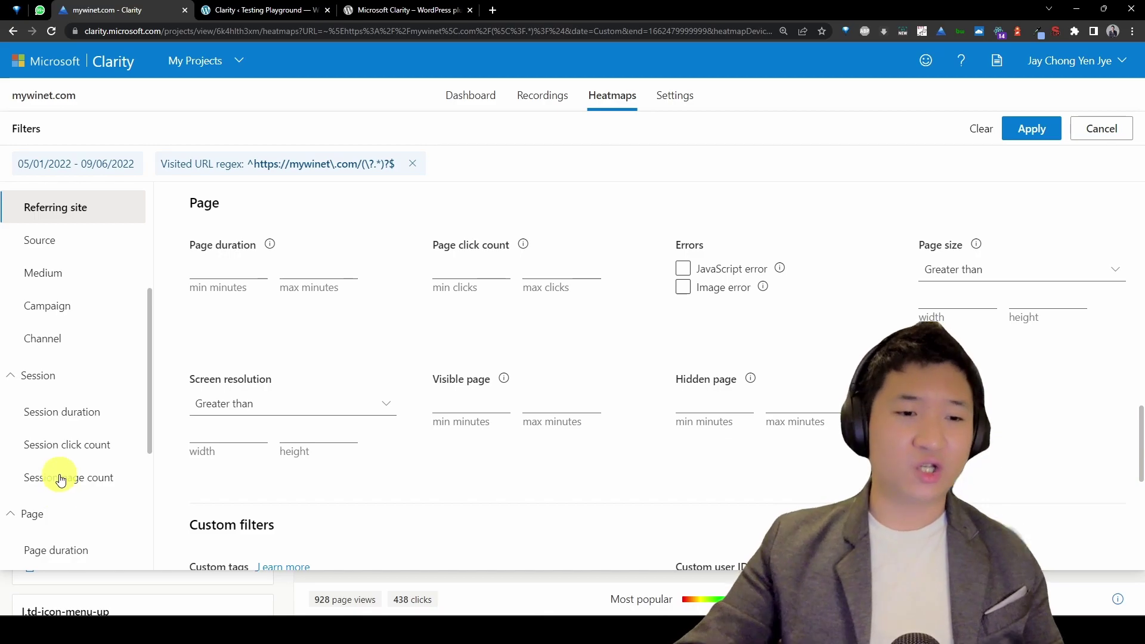
scroll(84, 440, down, 4)
click(85, 454)
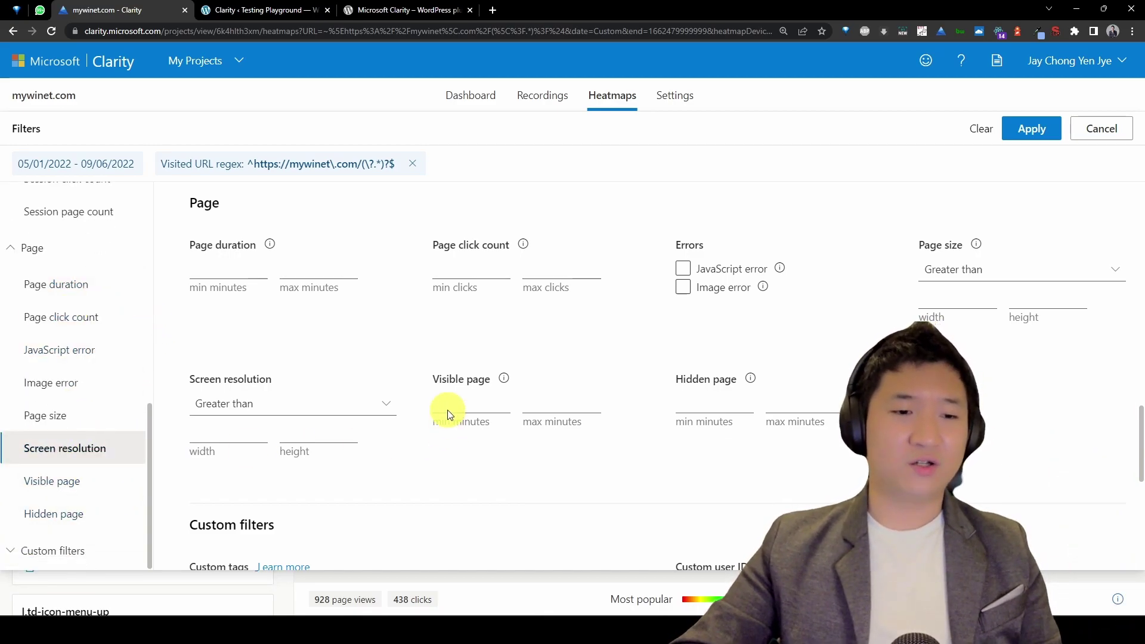
click(376, 389)
click(608, 500)
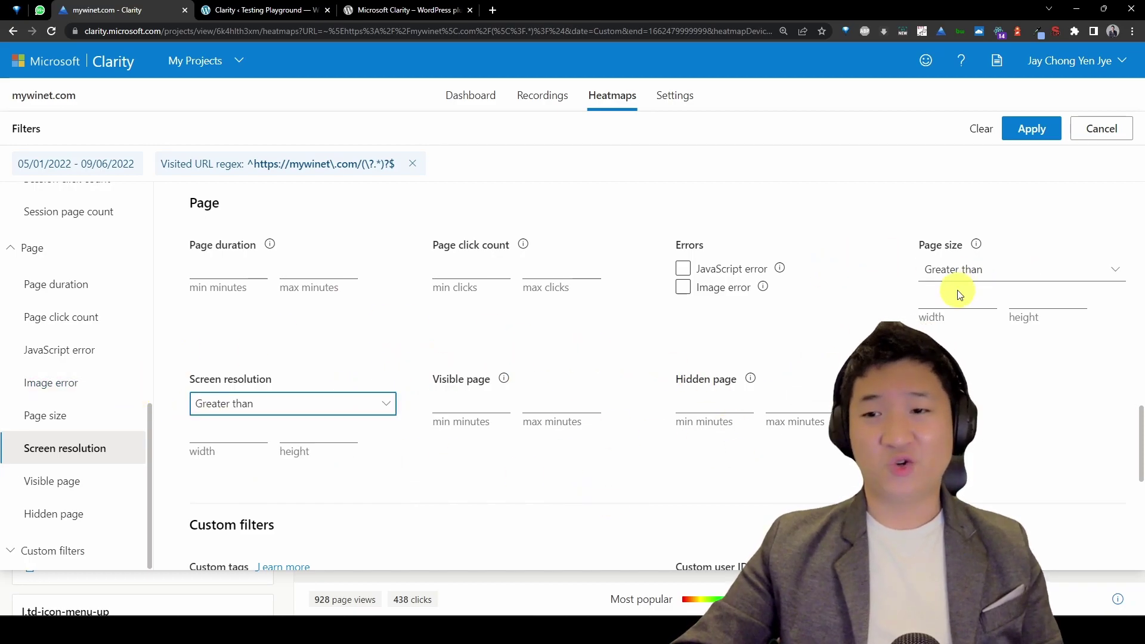
scroll(863, 337, down, 6)
scroll(865, 340, up, 15)
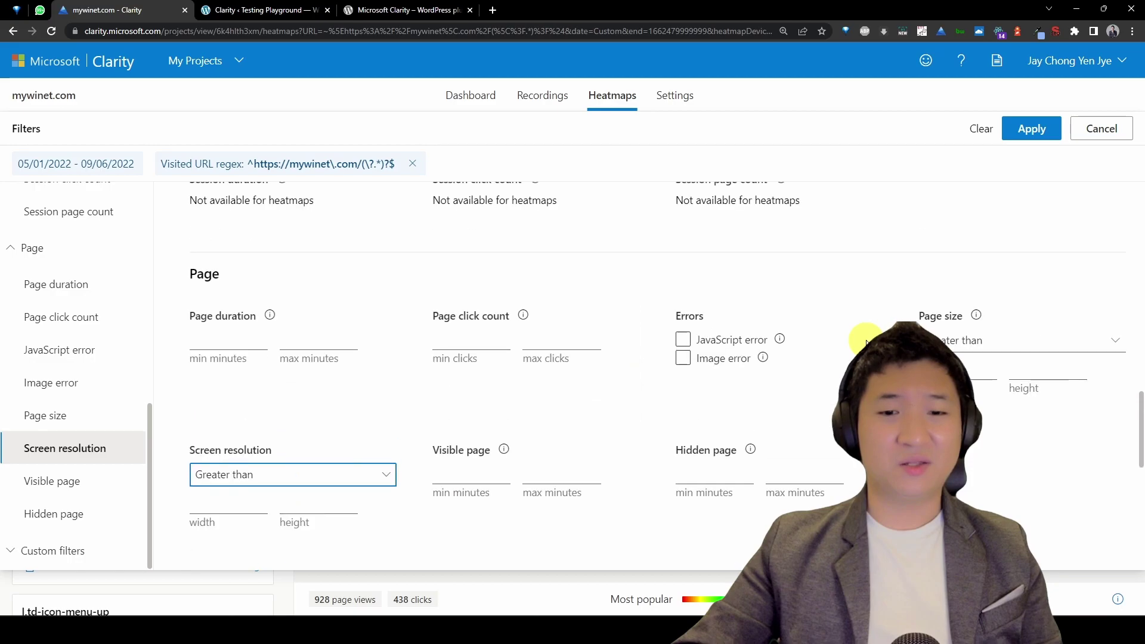
scroll(865, 343, up, 5)
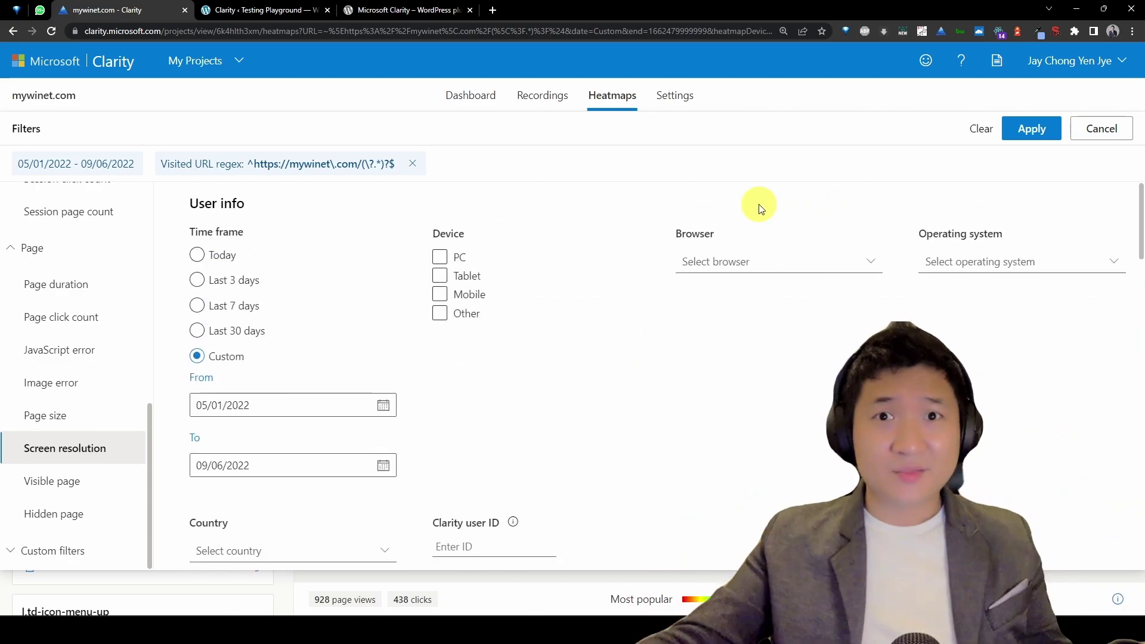
- Leave the heatmap filters unapplied and return to the project's dashboard
click(568, 100)
click(486, 97)
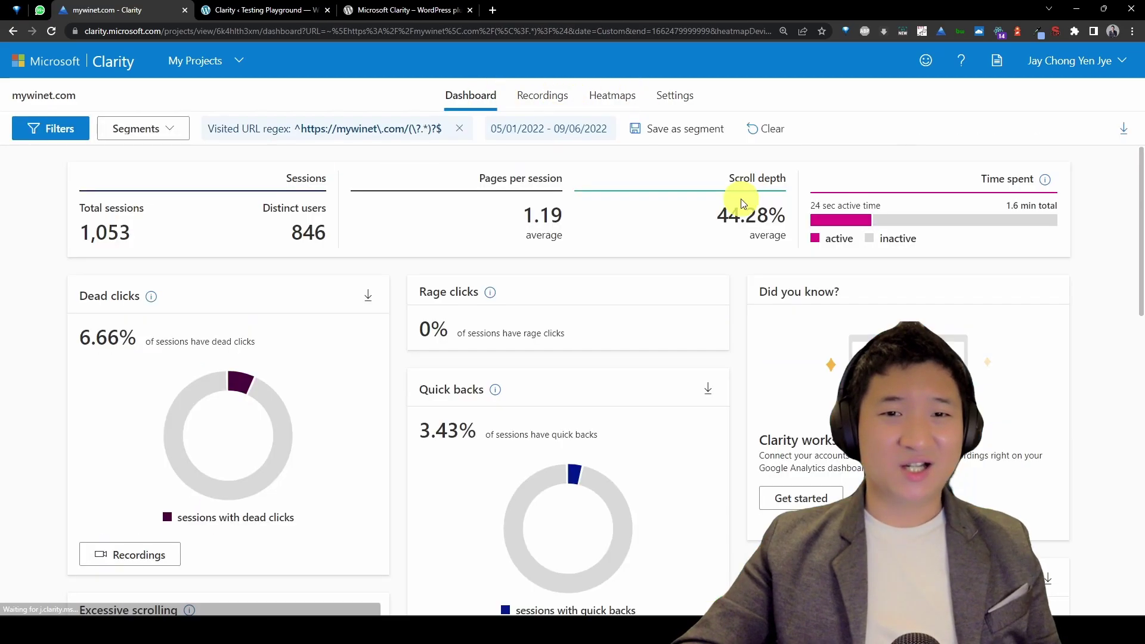